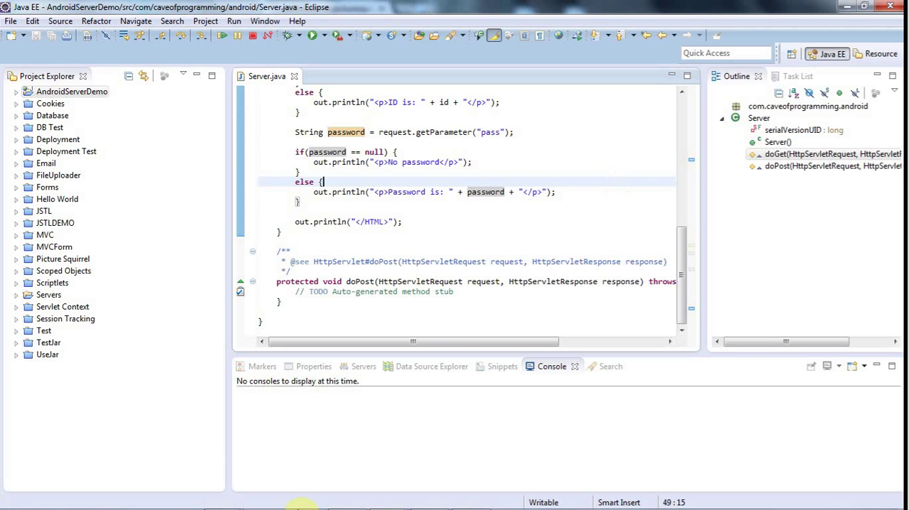
# - Bring up the JSONDownloader project in Eclipse at downloadHTML's br.readLine() loop in MainActivity.java
pyautogui.click(393, 496)
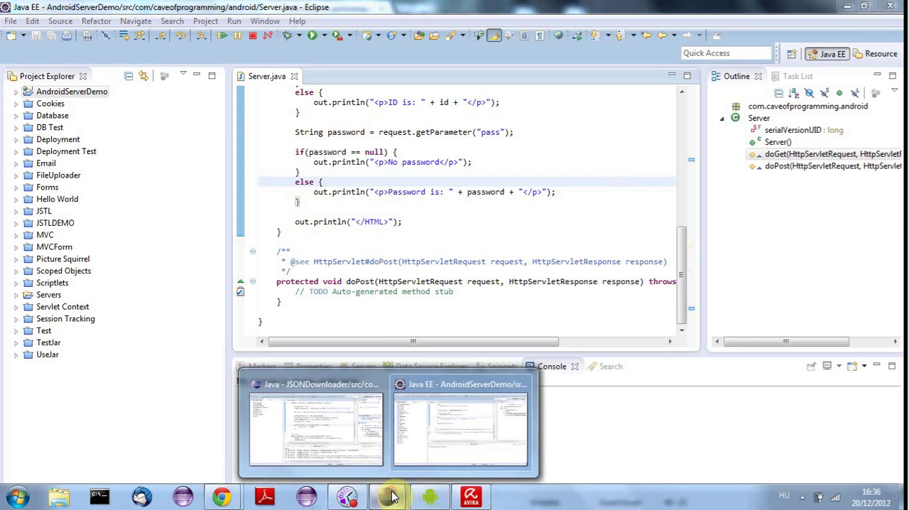
pyautogui.click(330, 436)
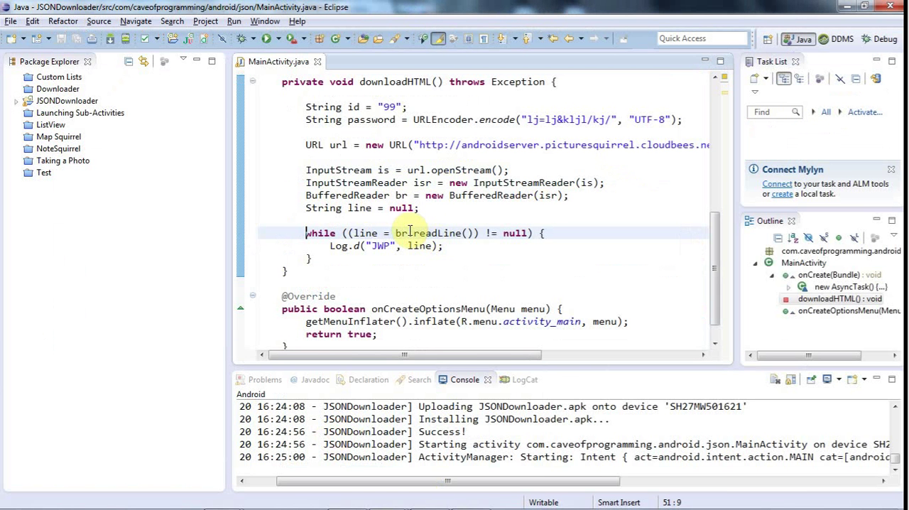
pyautogui.click(409, 231)
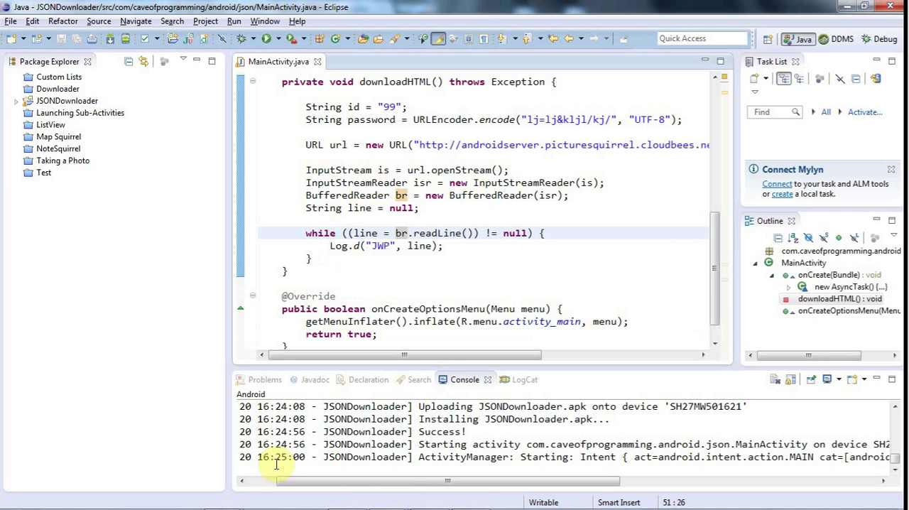
# - Search Google for 'twitter json' in a new Chrome tab, trimming the trailing space
pyautogui.click(222, 497)
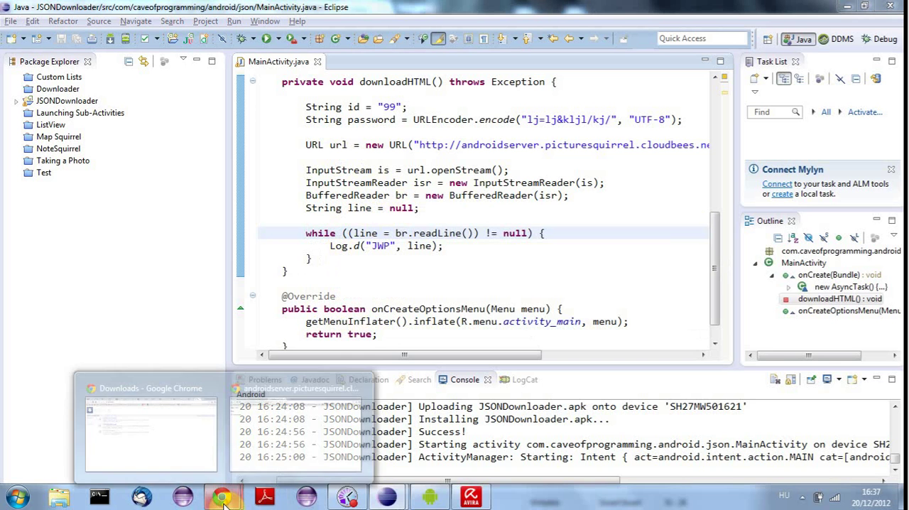
pyautogui.click(299, 426)
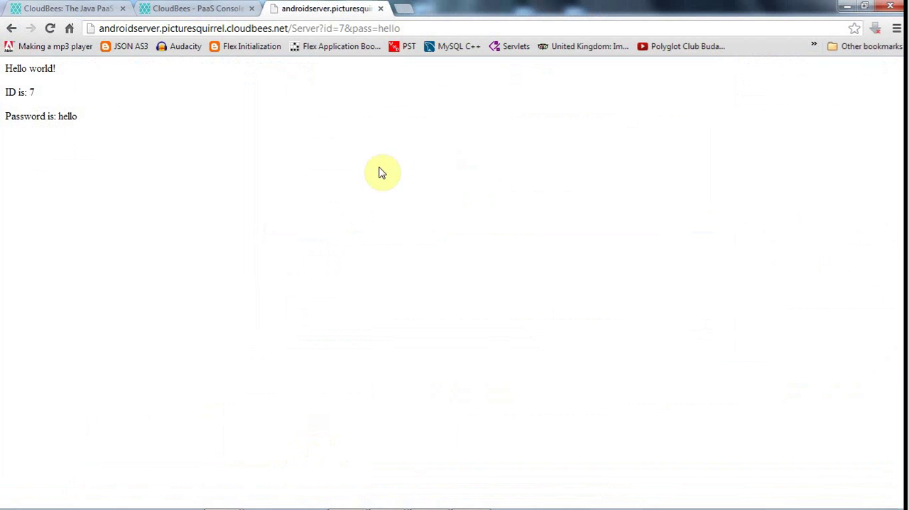
pyautogui.click(403, 8)
pyautogui.click(68, 28)
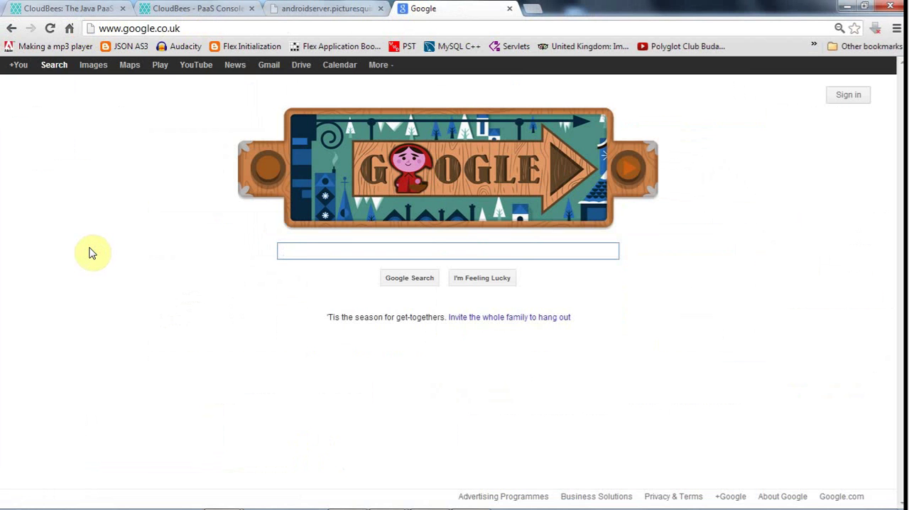
pyautogui.write('tw')
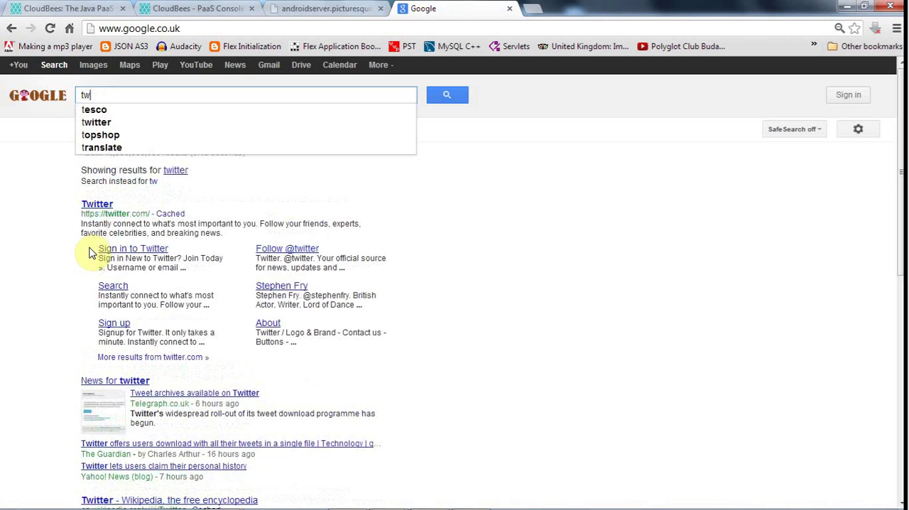
pyautogui.write('itter ')
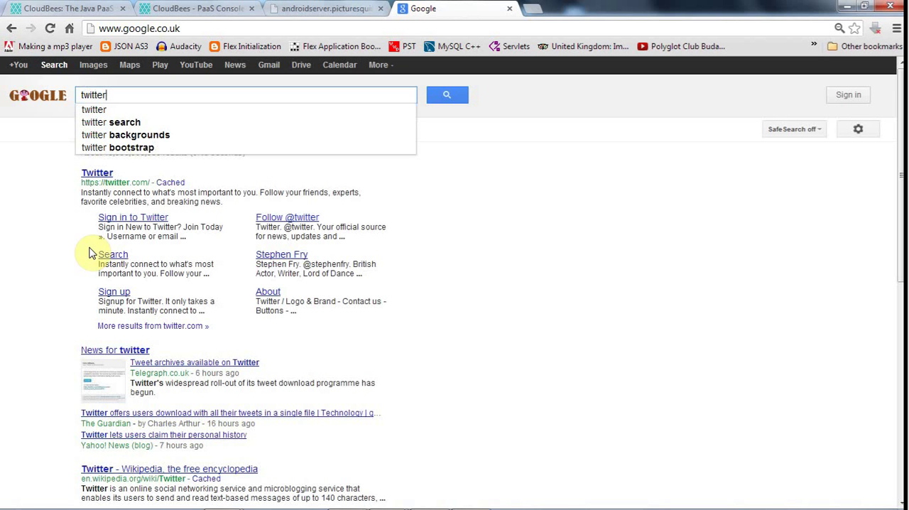
pyautogui.write('json')
pyautogui.press('Return')
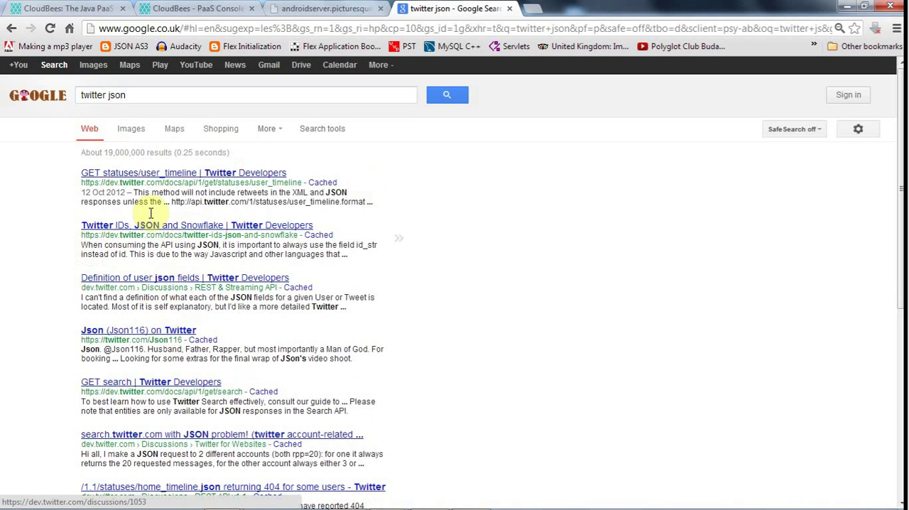
pyautogui.click(150, 97)
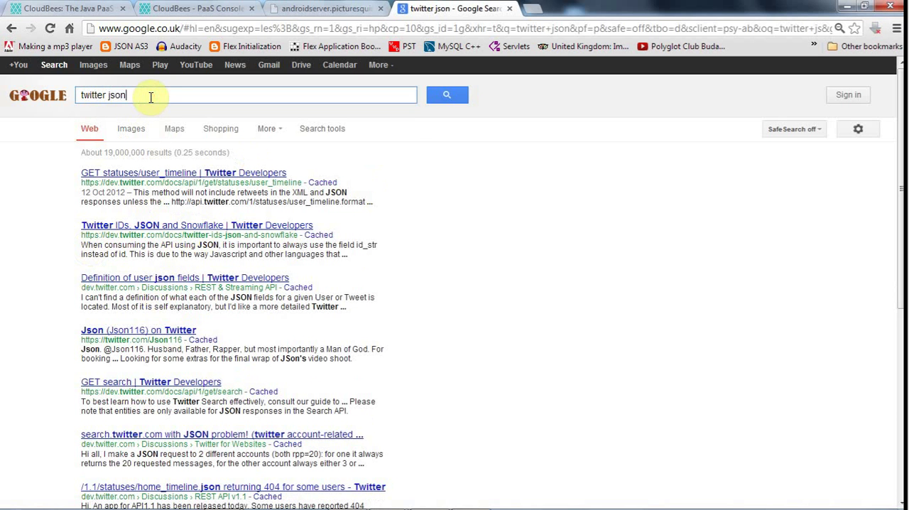
pyautogui.press('BackSpace')
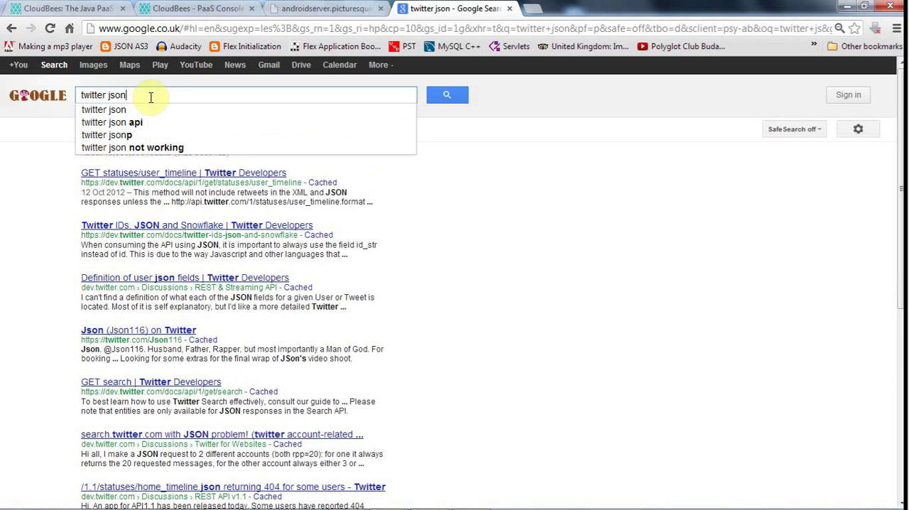
# - Open the GET statuses/user_timeline docs and load their example request URL in a new tab
pyautogui.click(127, 174)
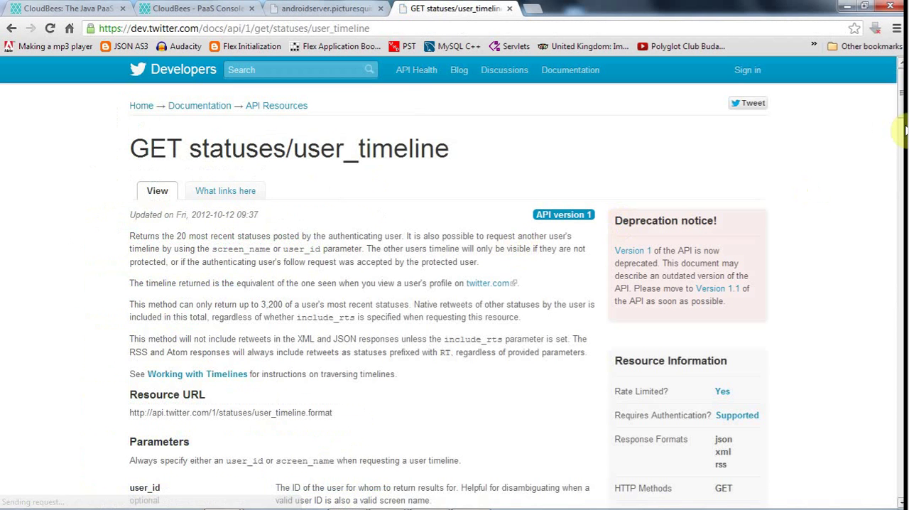
pyautogui.moveTo(902, 93); pyautogui.dragTo(900, 245)
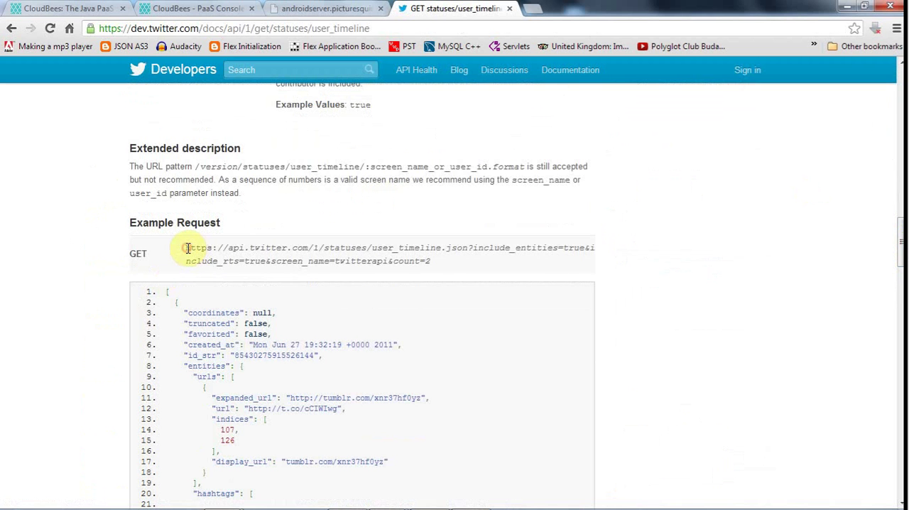
pyautogui.moveTo(186, 248); pyautogui.dragTo(447, 268)
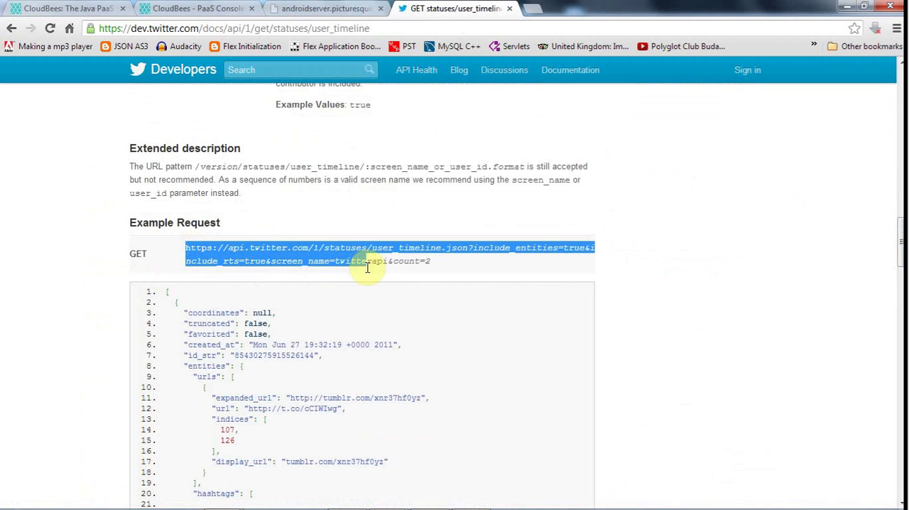
pyautogui.rightClick(451, 272)
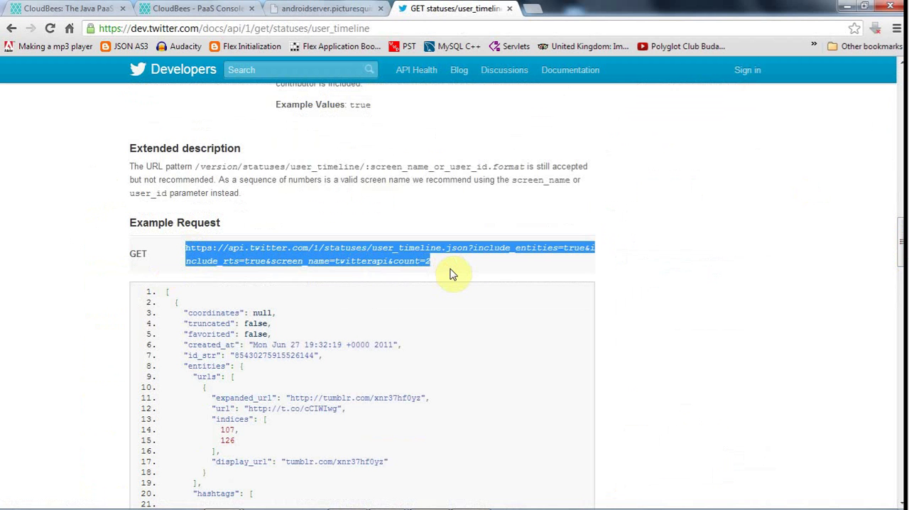
pyautogui.rightClick(385, 259)
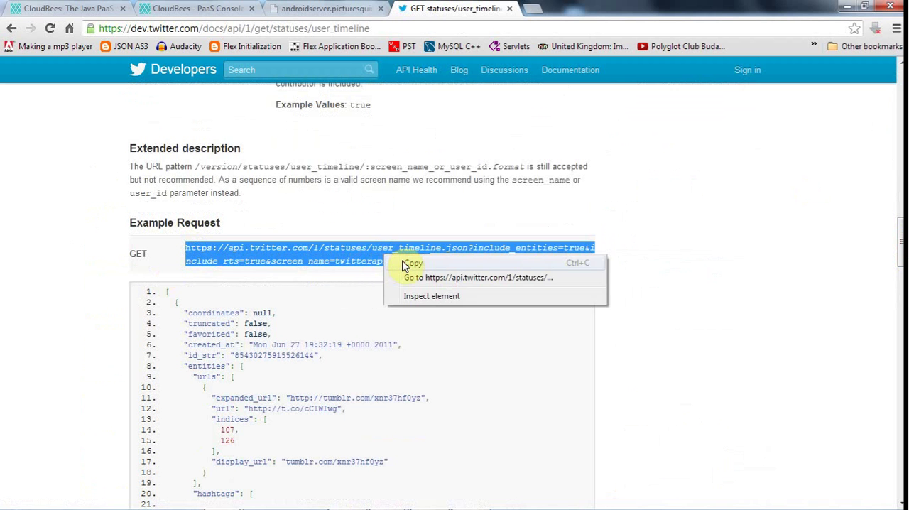
pyautogui.click(408, 261)
pyautogui.click(533, 9)
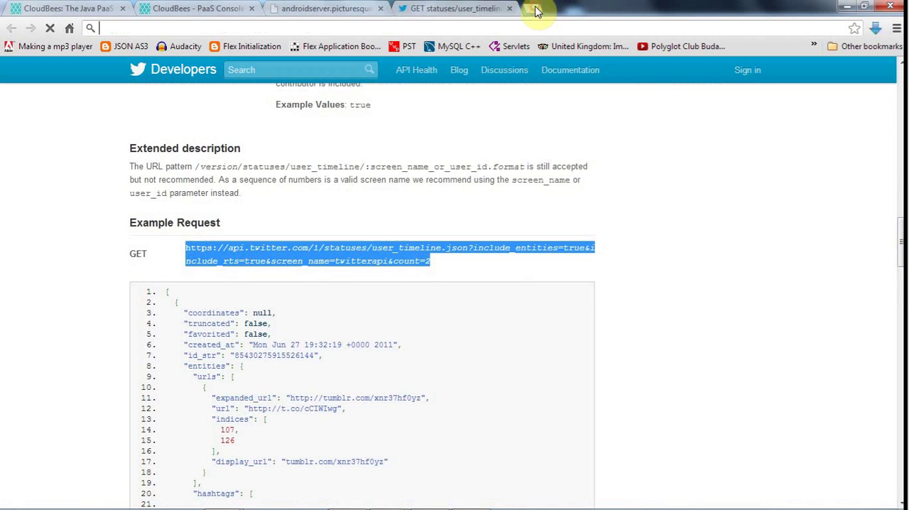
pyautogui.hotkey('ctrl', 'v')
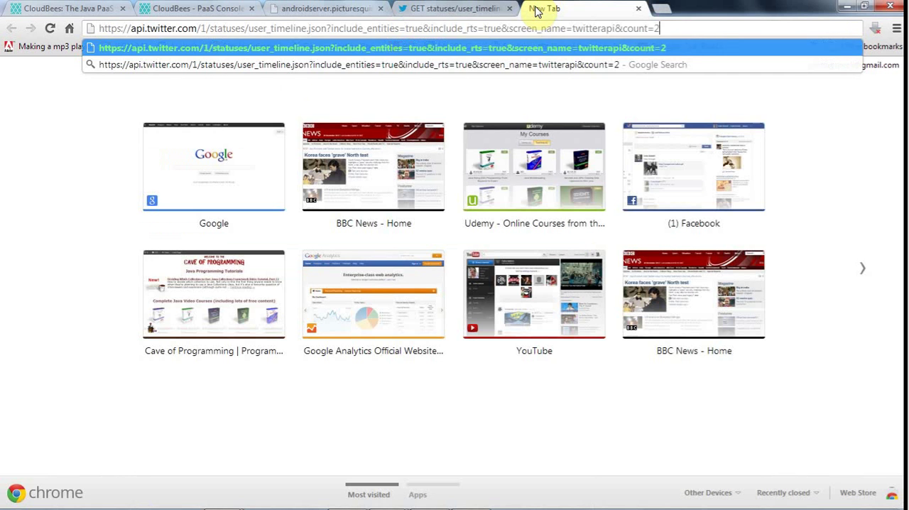
pyautogui.press('Return')
# - Reopen the docs' example request and sample JSON response, then view the api.twitter.com raw JSON
pyautogui.click(447, 8)
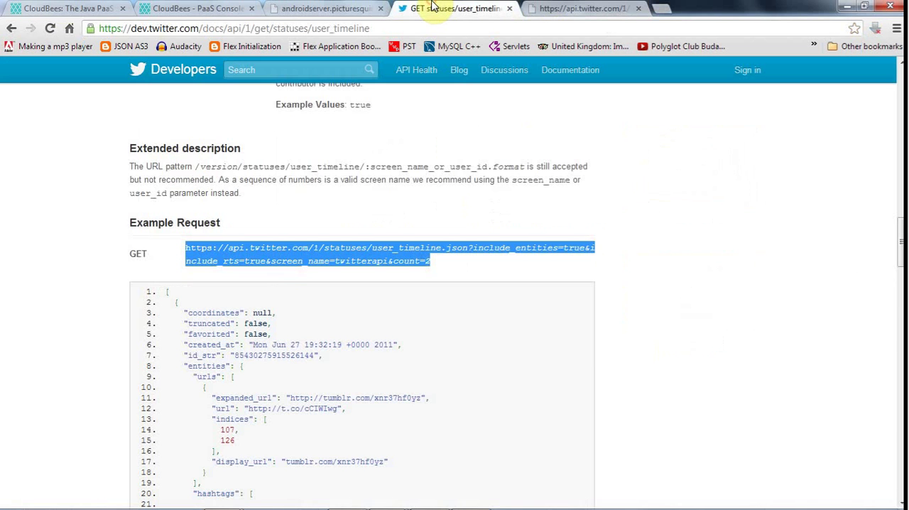
pyautogui.click(11, 28)
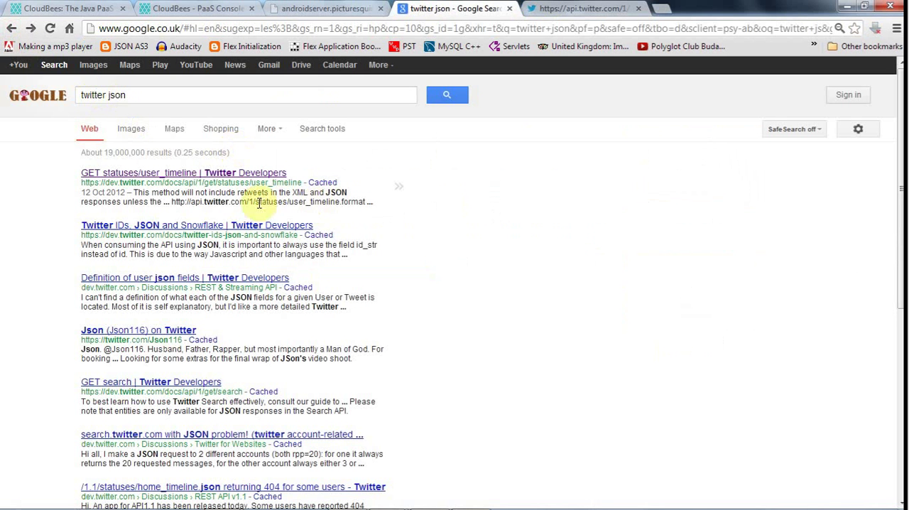
pyautogui.click(226, 173)
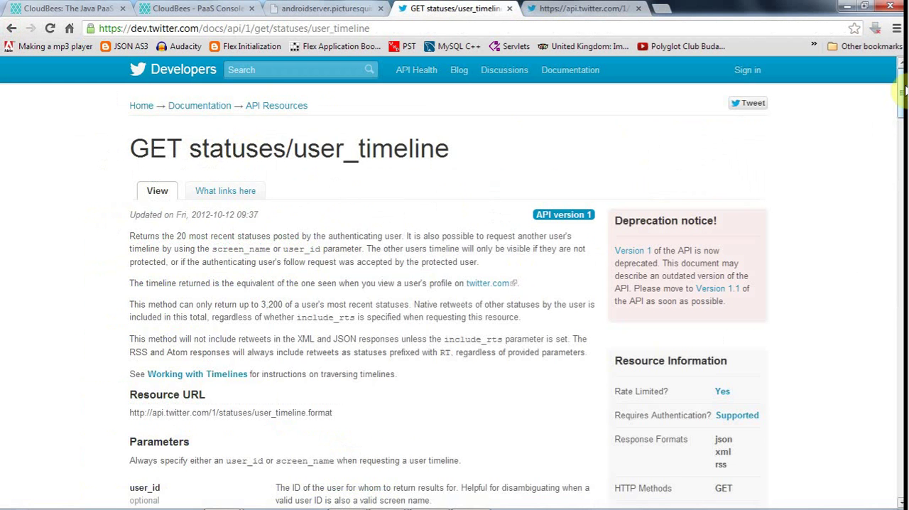
pyautogui.moveTo(903, 89); pyautogui.dragTo(900, 241)
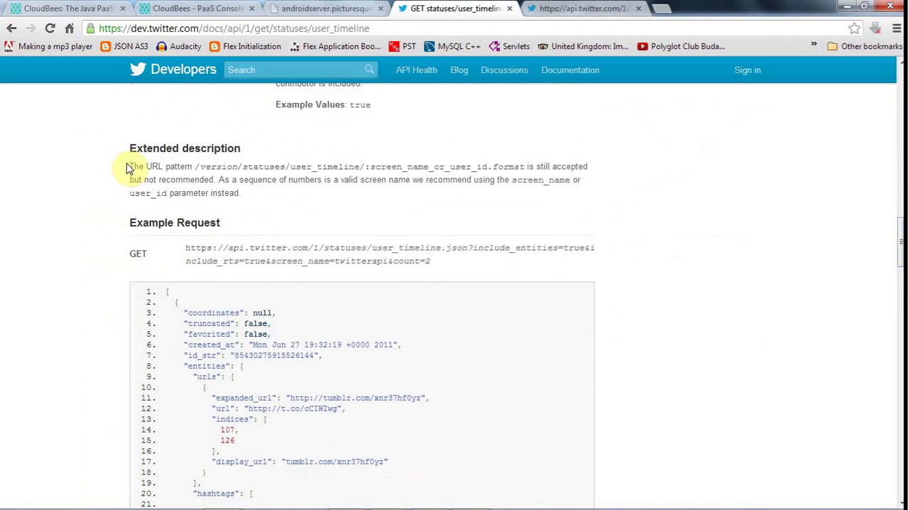
pyautogui.moveTo(187, 245); pyautogui.dragTo(434, 264)
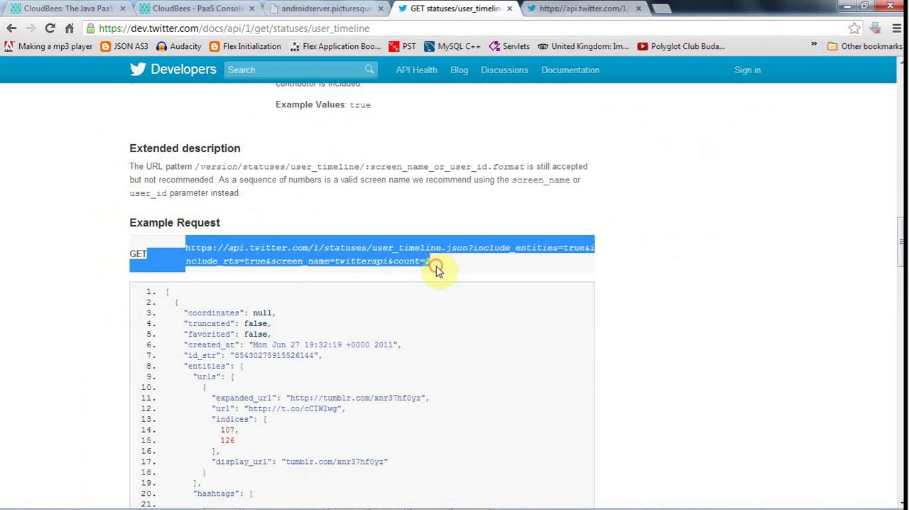
pyautogui.moveTo(166, 292); pyautogui.dragTo(348, 495)
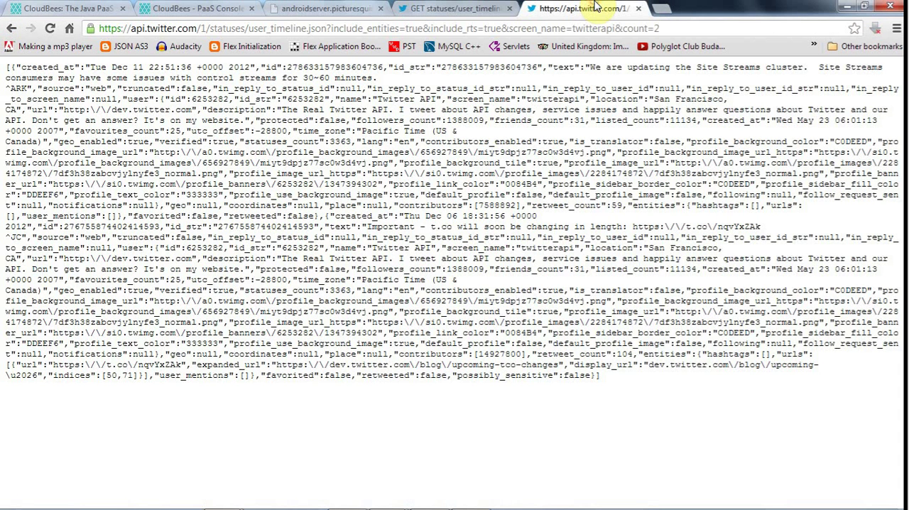
pyautogui.click(582, 8)
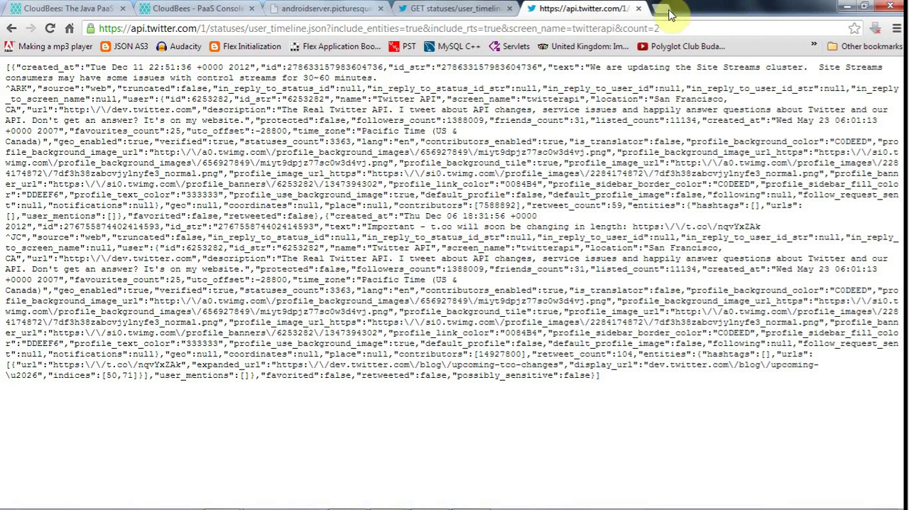
# - Search 'the onion' in a new tab and open The Onion - America's Finest News Source
pyautogui.click(568, 28)
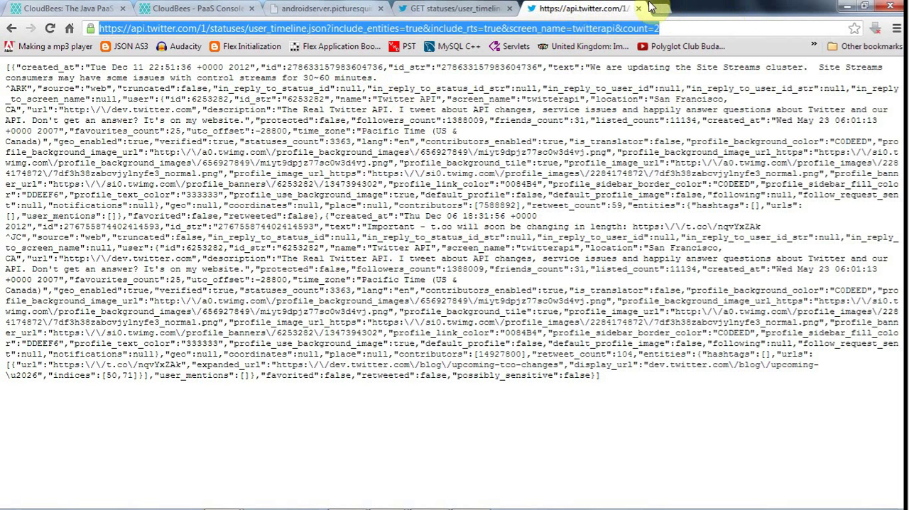
pyautogui.click(673, 10)
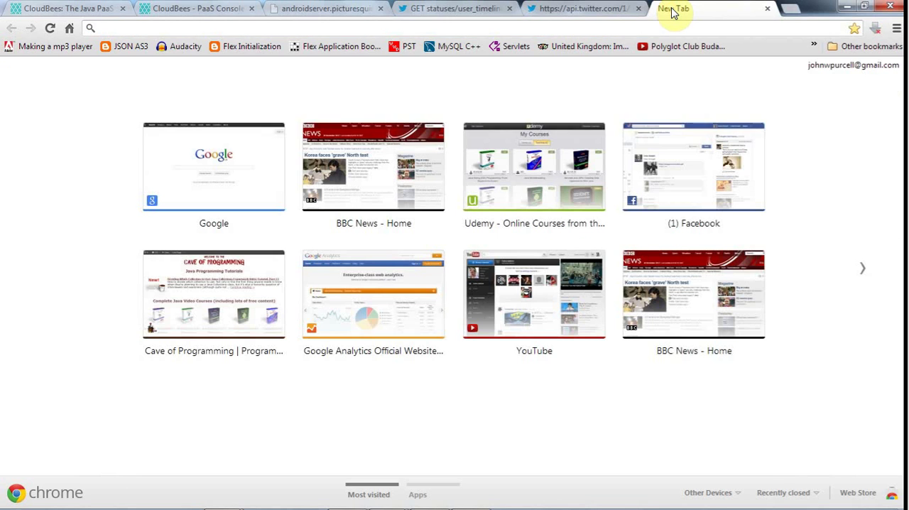
pyautogui.write('the onion')
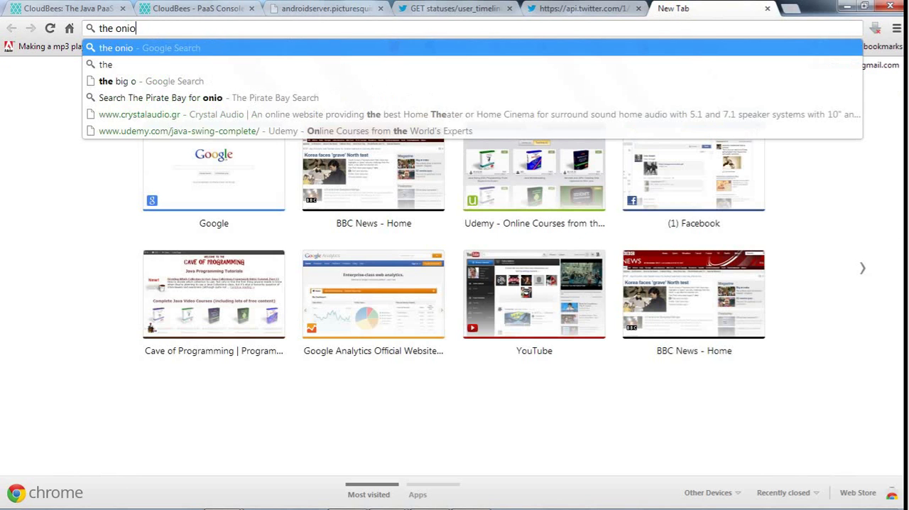
pyautogui.press('Return')
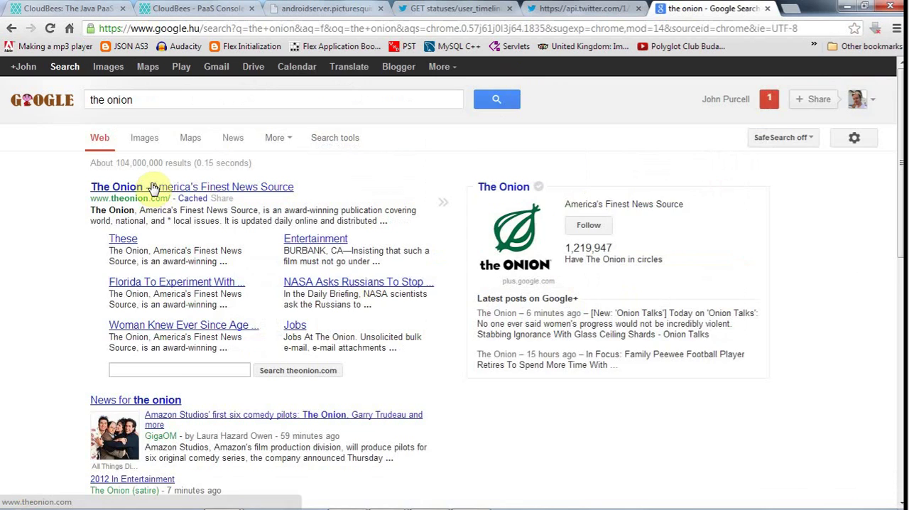
pyautogui.click(153, 187)
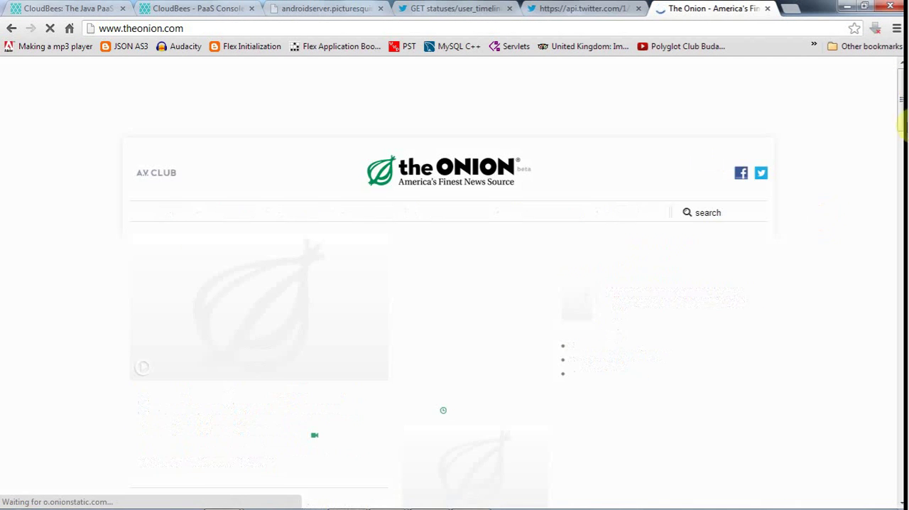
pyautogui.moveTo(900, 100)
pyautogui.mouseDown()
pyautogui.moveTo(901, 192)
pyautogui.moveTo(899, 106)
pyautogui.mouseUp()
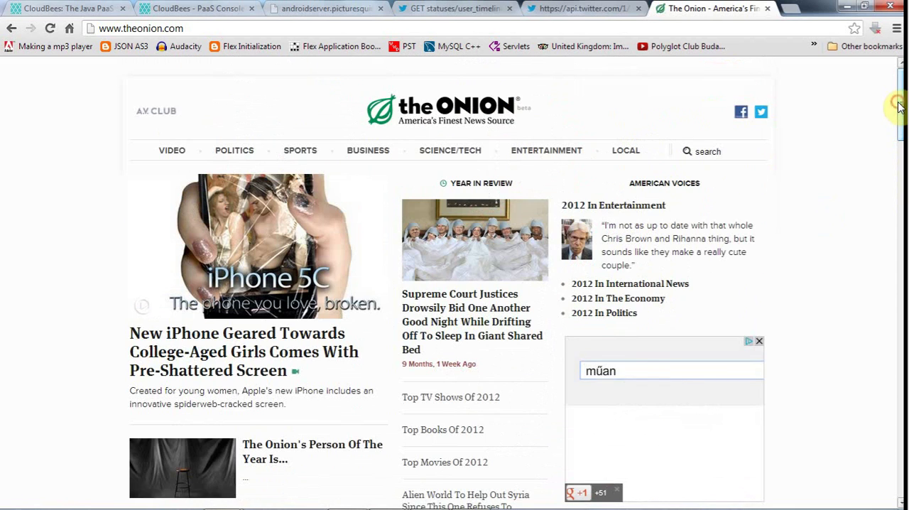
# - Change the request URL's screen_name from twitterapi to TheOnion and load it
pyautogui.click(593, 7)
pyautogui.click(340, 29)
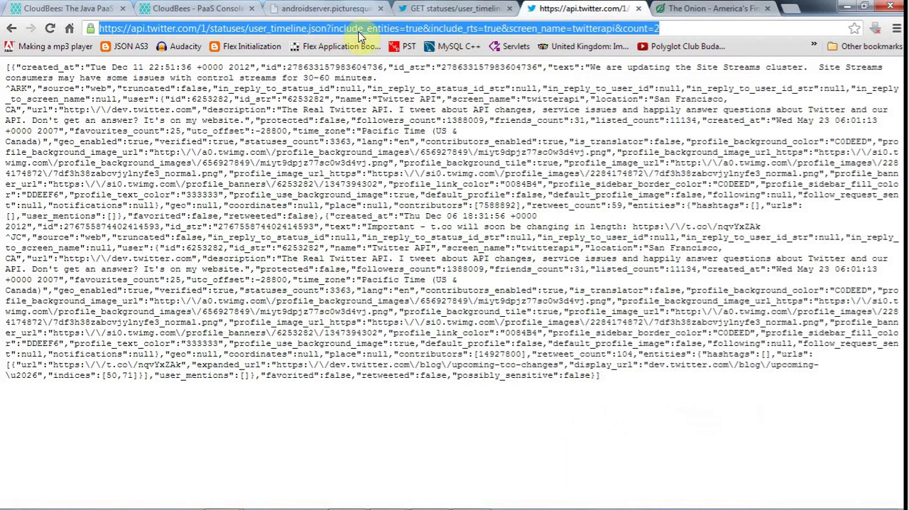
pyautogui.click(485, 26)
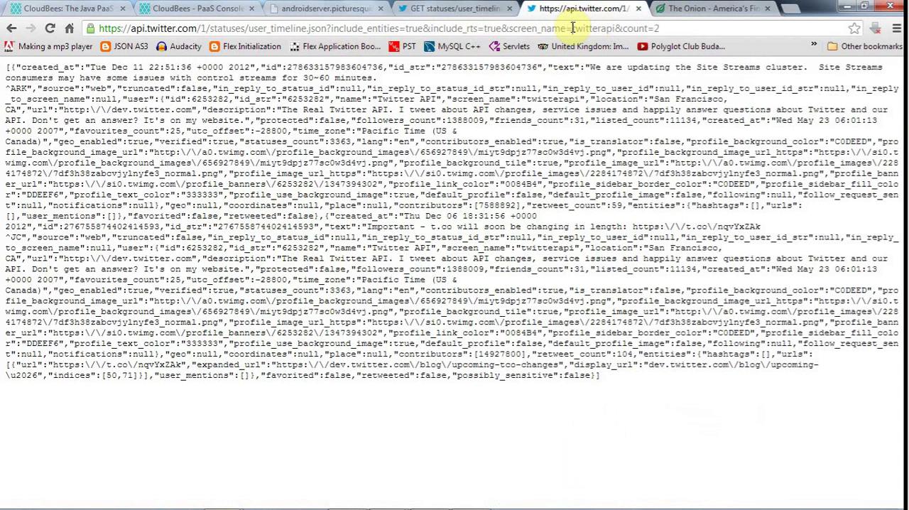
pyautogui.moveTo(572, 29); pyautogui.dragTo(616, 27)
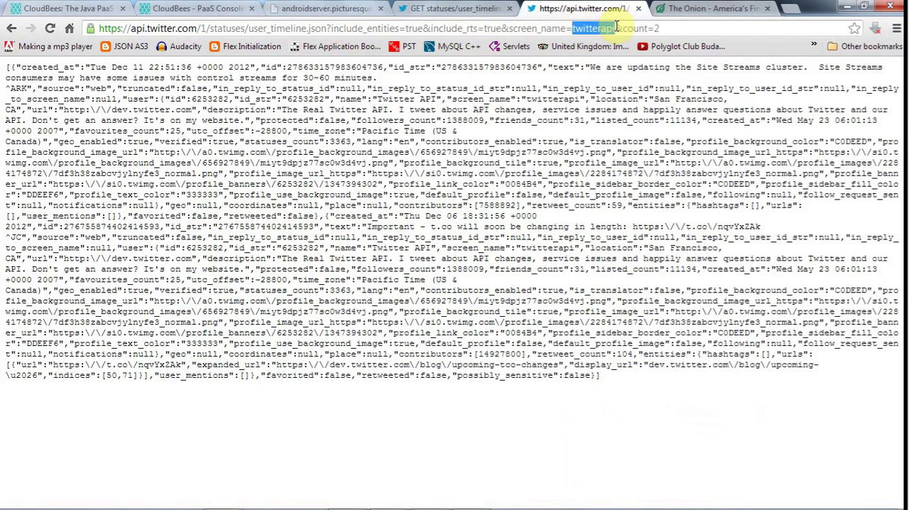
pyautogui.write('TheO')
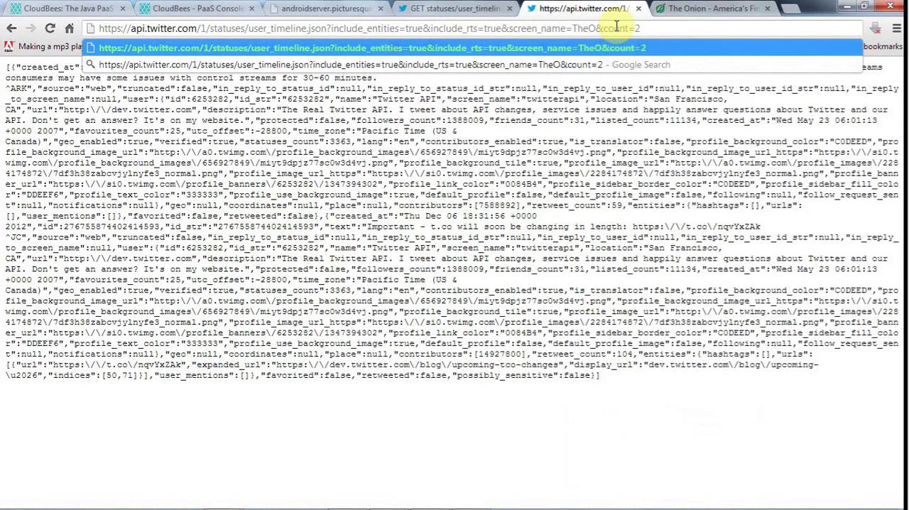
pyautogui.write('ni&coun')
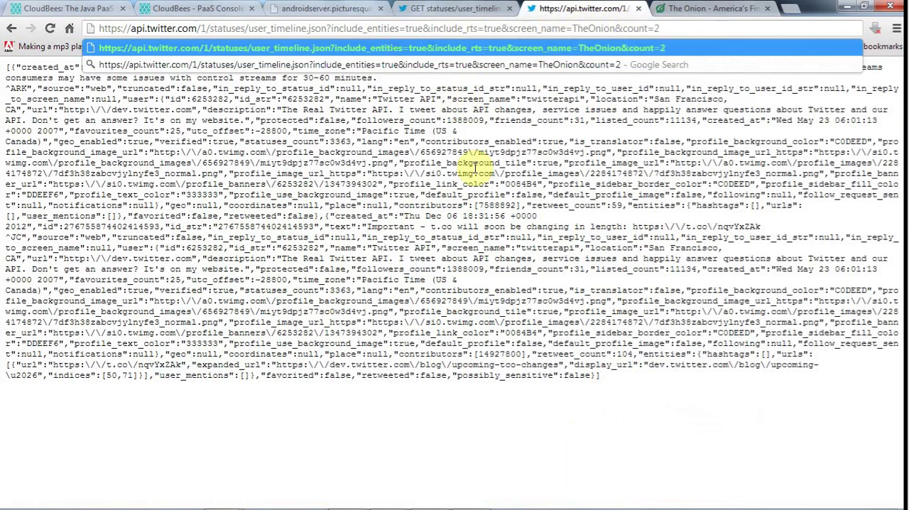
pyautogui.press('Return')
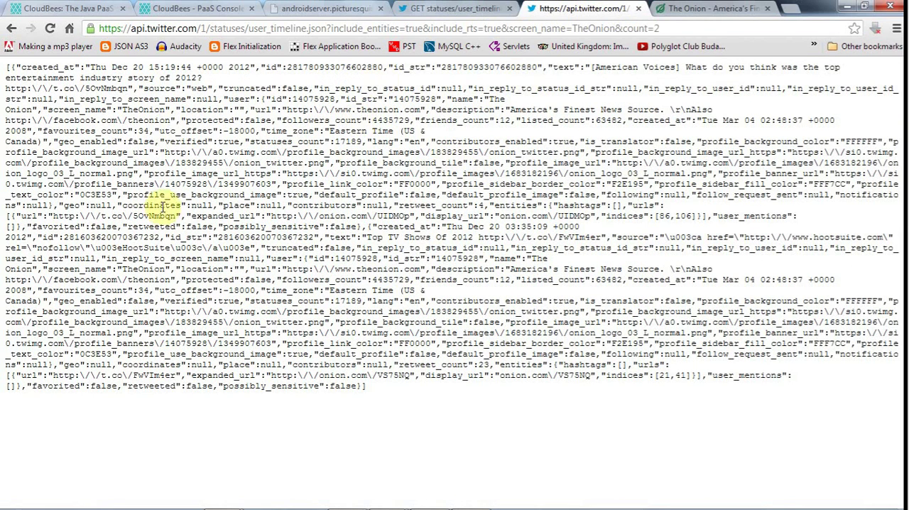
# - Change count=2 to count=5, reload, and highlight the 'Top Books Of 2012' tweet
pyautogui.click(702, 24)
pyautogui.click(686, 28)
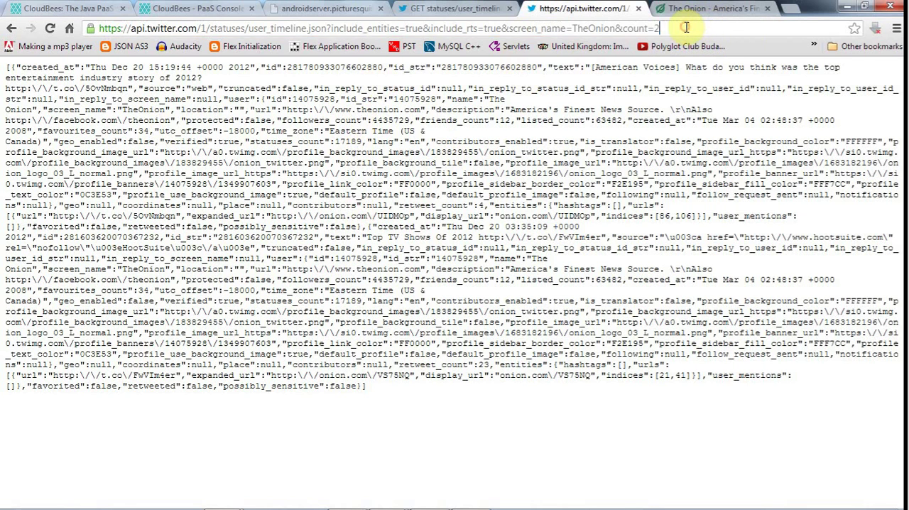
pyautogui.press('BackSpace')
pyautogui.write('5')
pyautogui.press('Return')
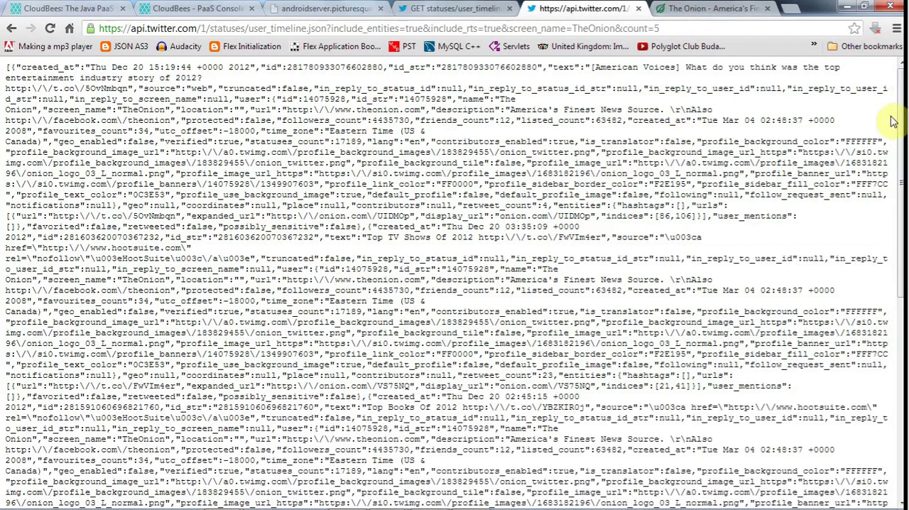
pyautogui.moveTo(901, 109); pyautogui.dragTo(901, 212)
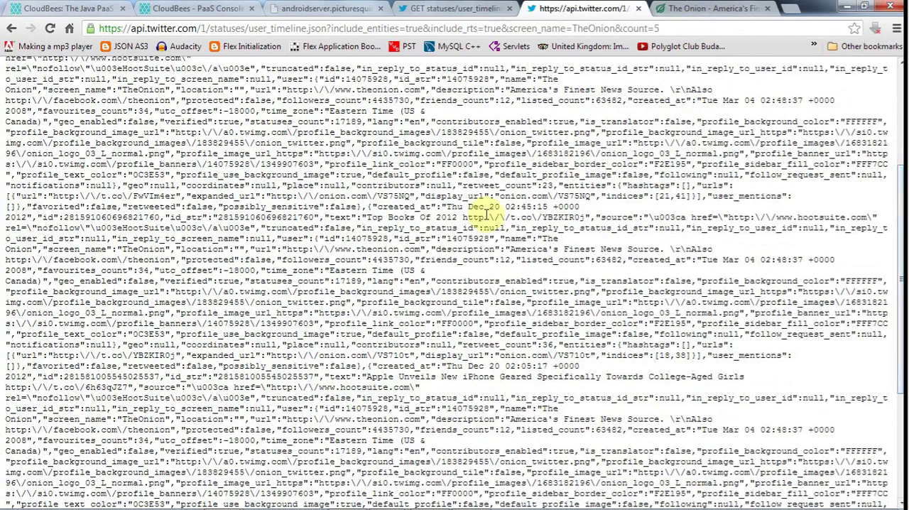
pyautogui.moveTo(367, 219); pyautogui.dragTo(463, 218)
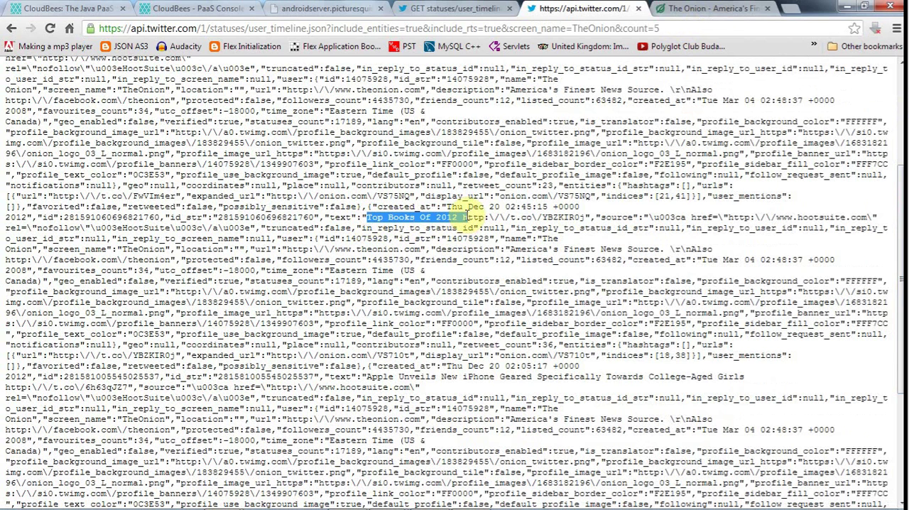
pyautogui.moveTo(902, 270); pyautogui.dragTo(891, 167)
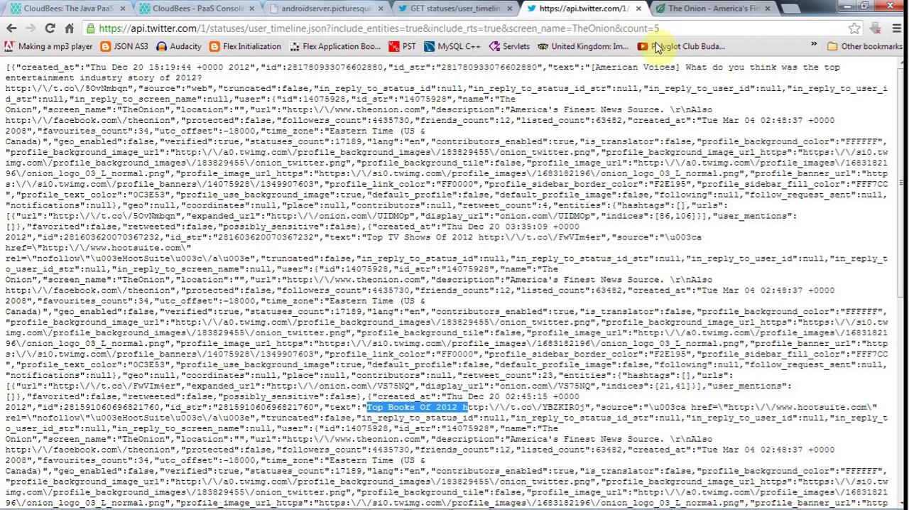
# - Copy the TheOnion timeline request URL and Google 'json formatter' in a new tab
pyautogui.click(682, 28)
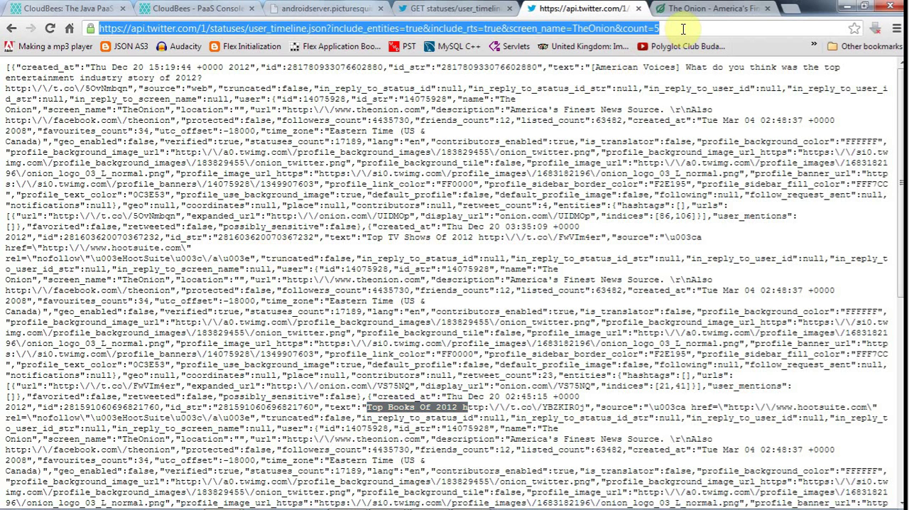
pyautogui.press('BackSpace')
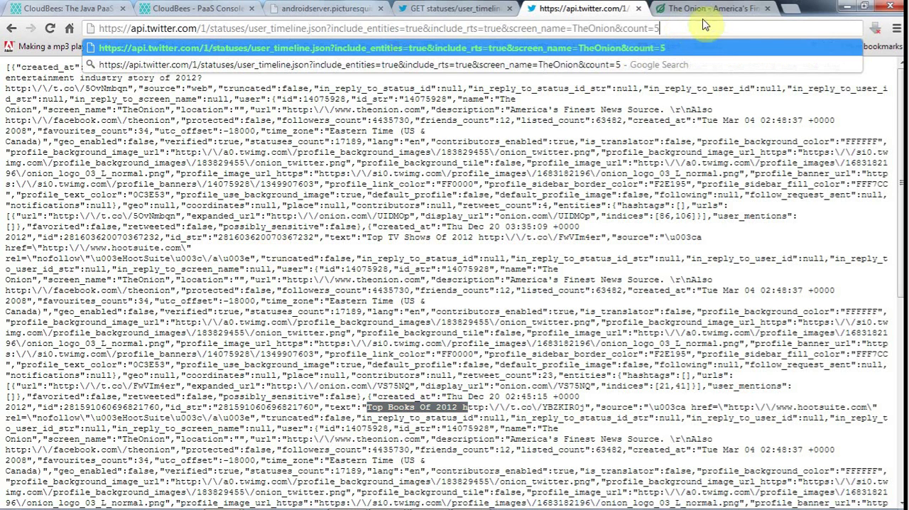
pyautogui.click(801, 9)
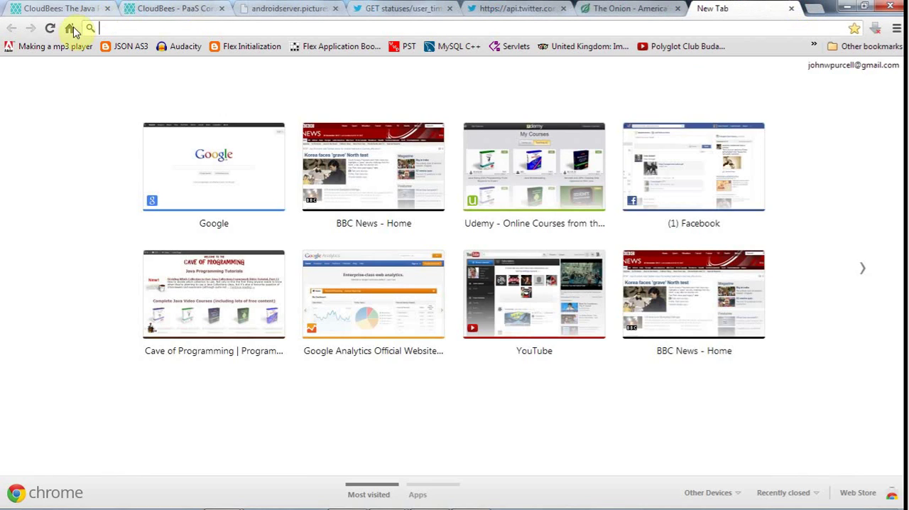
pyautogui.click(69, 28)
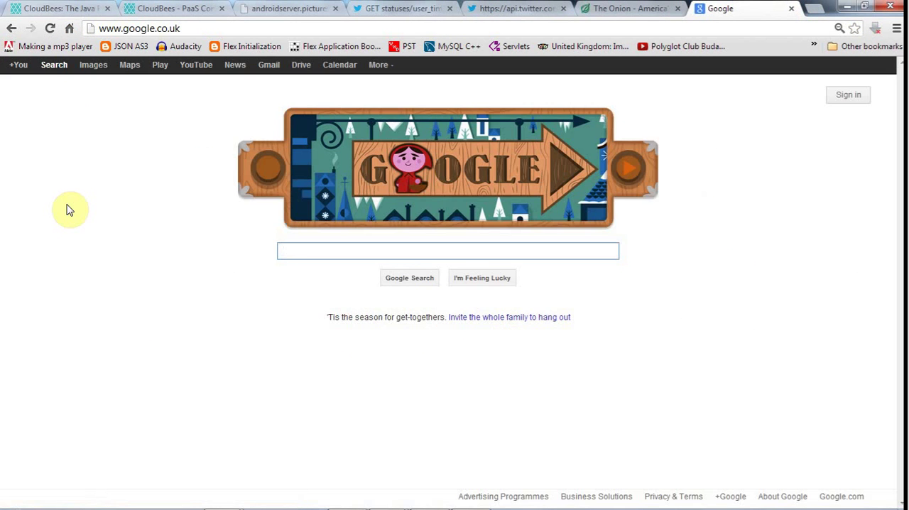
pyautogui.write('json formatter')
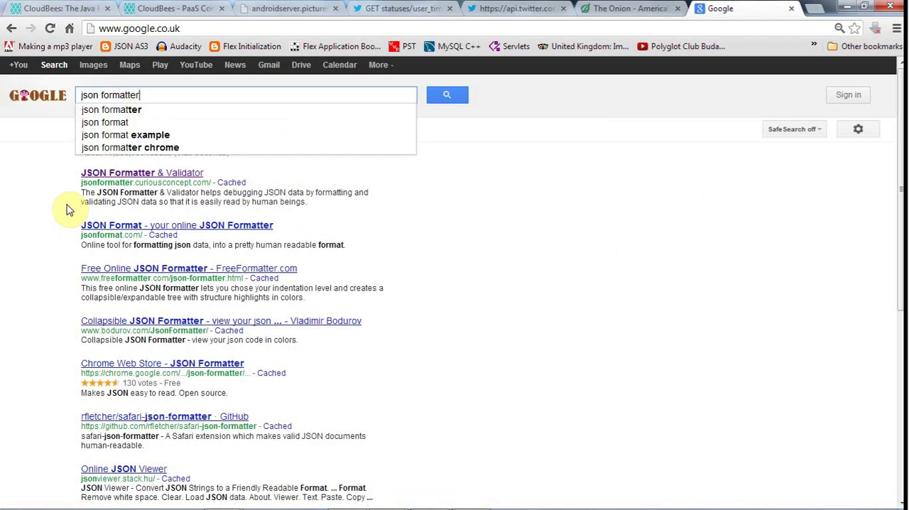
pyautogui.press('Return')
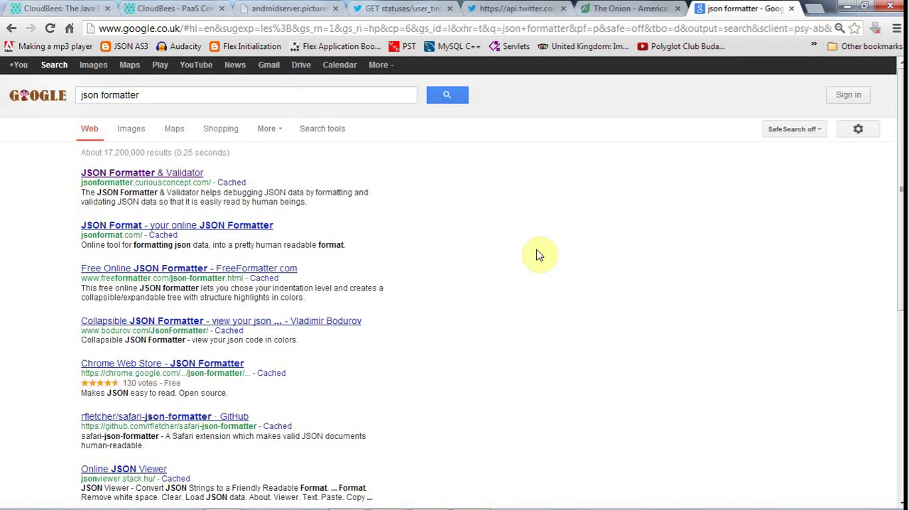
# - Paste the TheOnion timeline URL into JSON Formatter & Validator's data URL field and process it
pyautogui.click(149, 173)
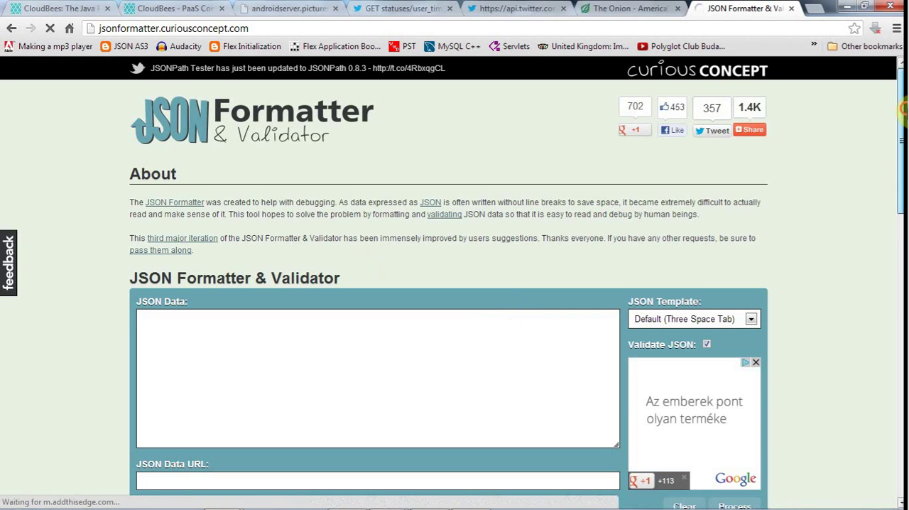
pyautogui.scroll(-2, 455, 284)
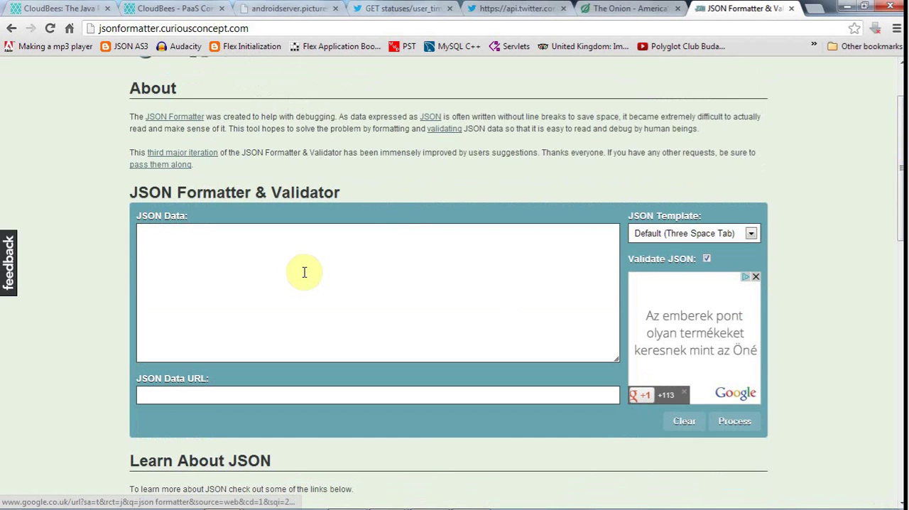
pyautogui.write('https://api.twitter.com/1/statuses/user_timeline.json?include_entities=true&include_rts=true&screen_name=TheOnion&count=5')
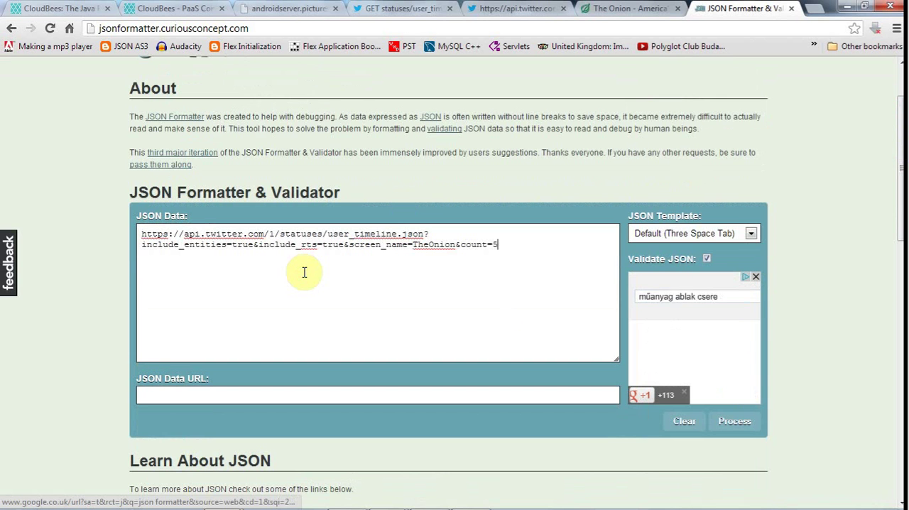
pyautogui.hotkey('ctrl', 'z')
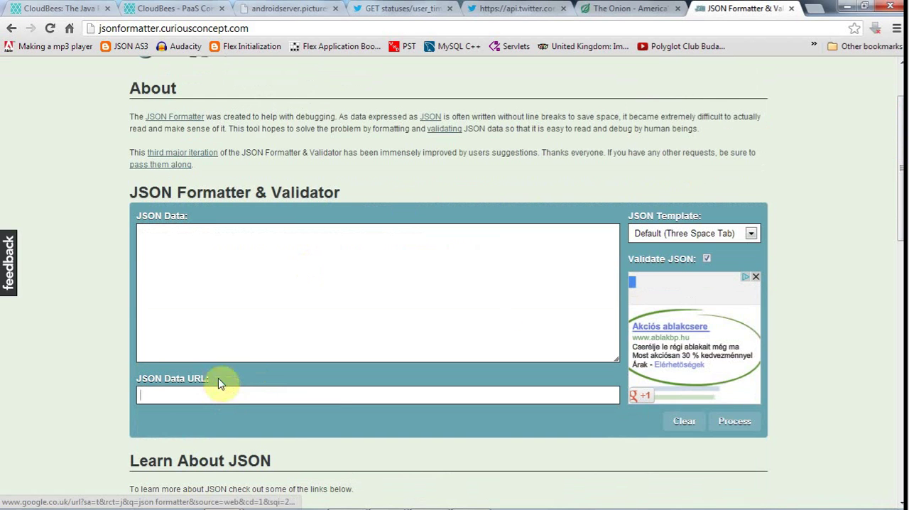
pyautogui.hotkey('ctrl', 'v')
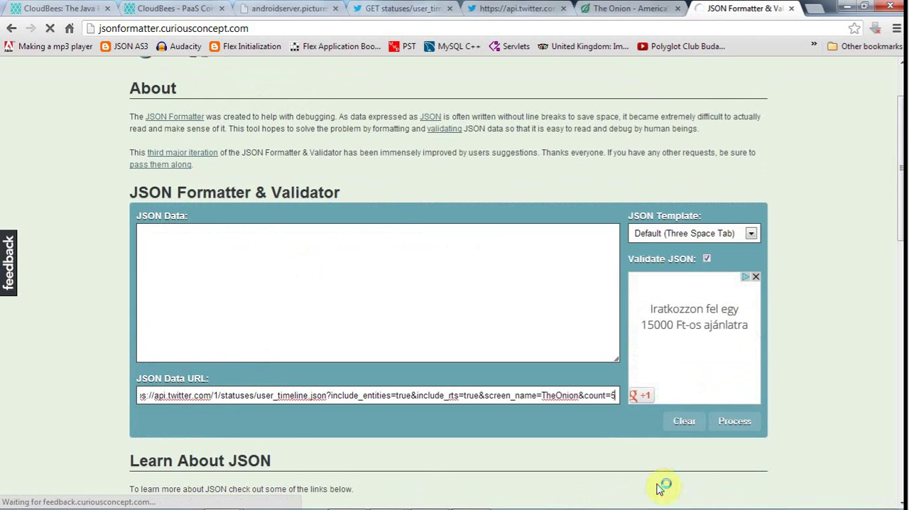
pyautogui.click(734, 421)
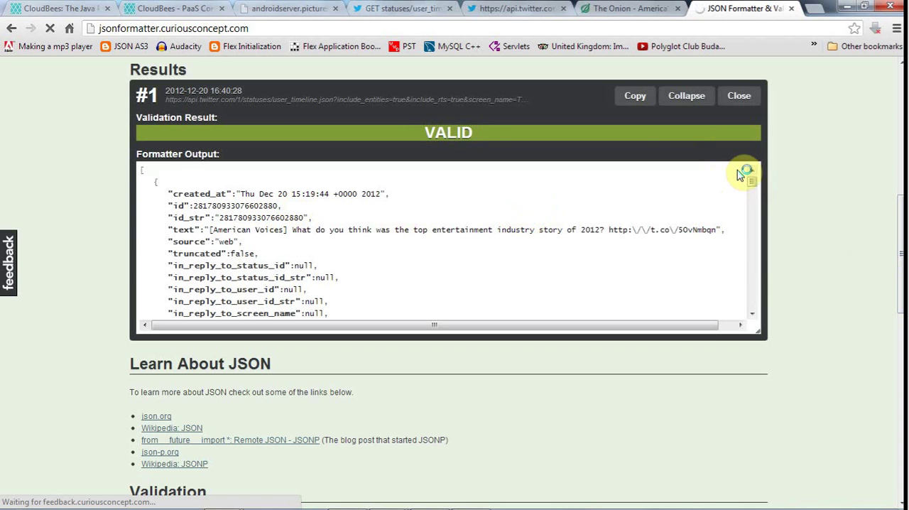
# - Compare the raw timeline JSON tab with the formatted VALID result
pyautogui.click(629, 8)
pyautogui.click(519, 8)
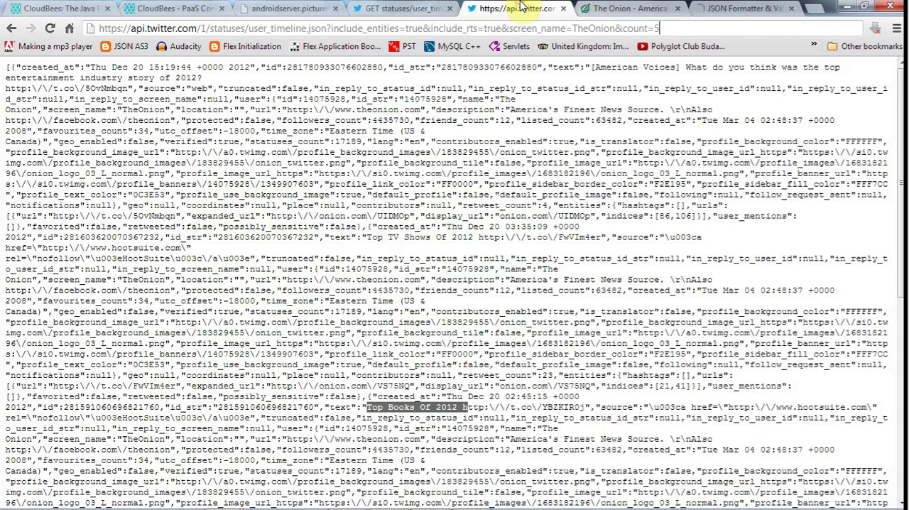
pyautogui.click(739, 8)
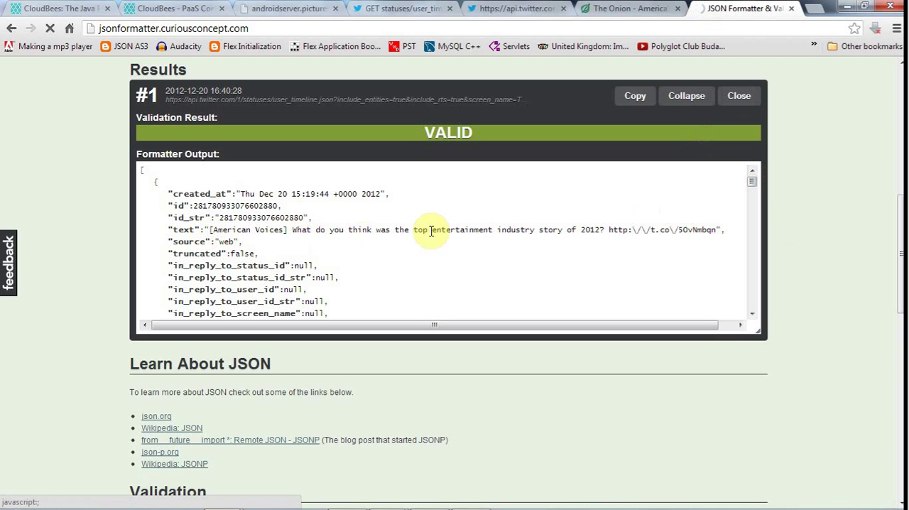
# - Page through the output from the first tweet's fields and user profile into later tweets
pyautogui.click(753, 284)
pyautogui.click(752, 284)
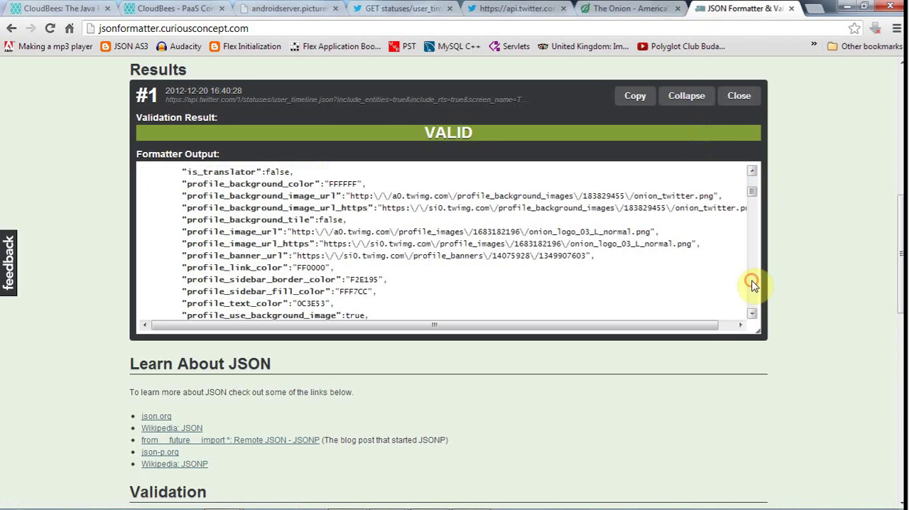
pyautogui.click(753, 284)
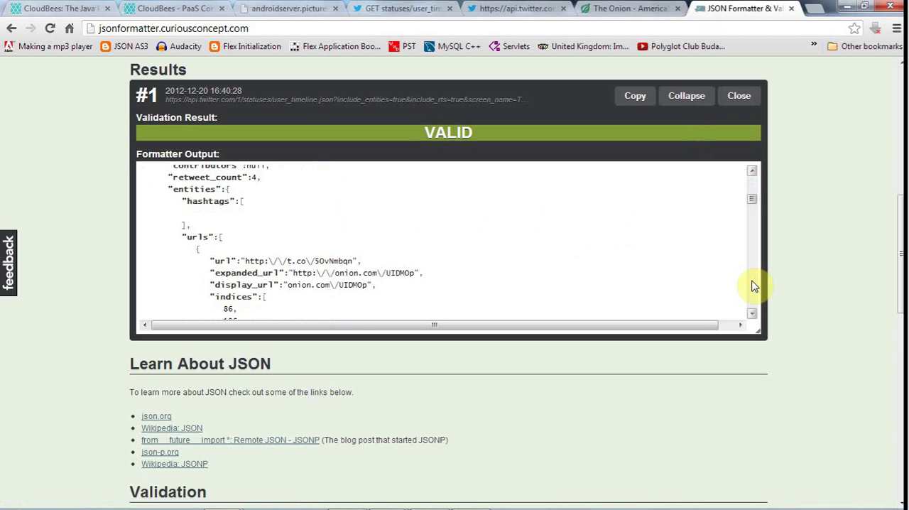
pyautogui.click(752, 284)
pyautogui.click(753, 284)
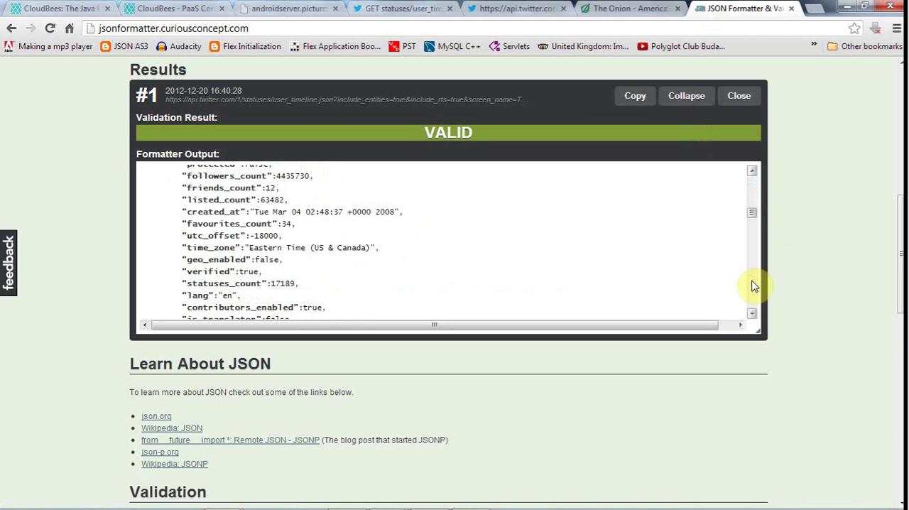
pyautogui.click(753, 284)
pyautogui.click(753, 284)
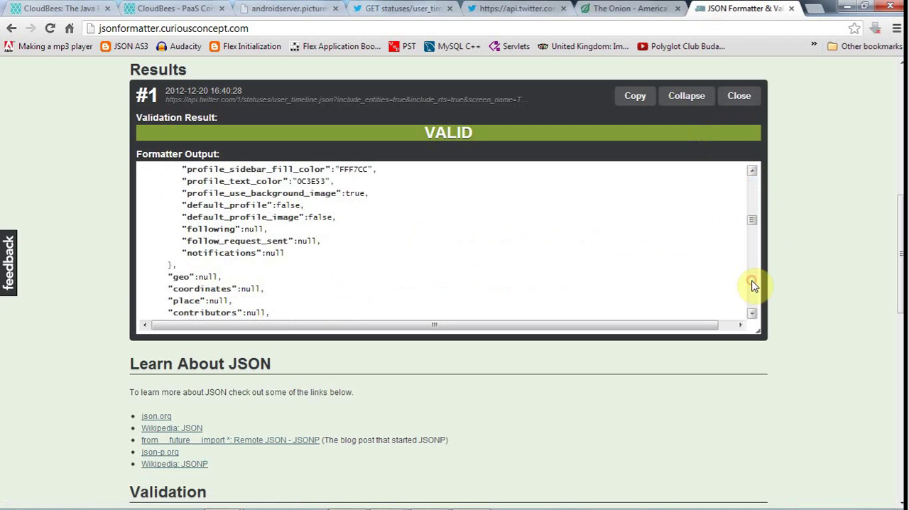
pyautogui.click(753, 284)
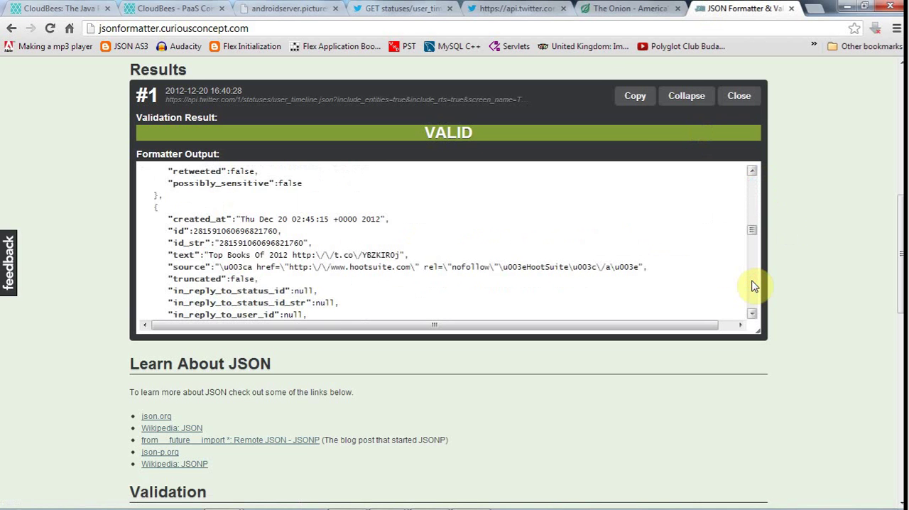
pyautogui.click(753, 284)
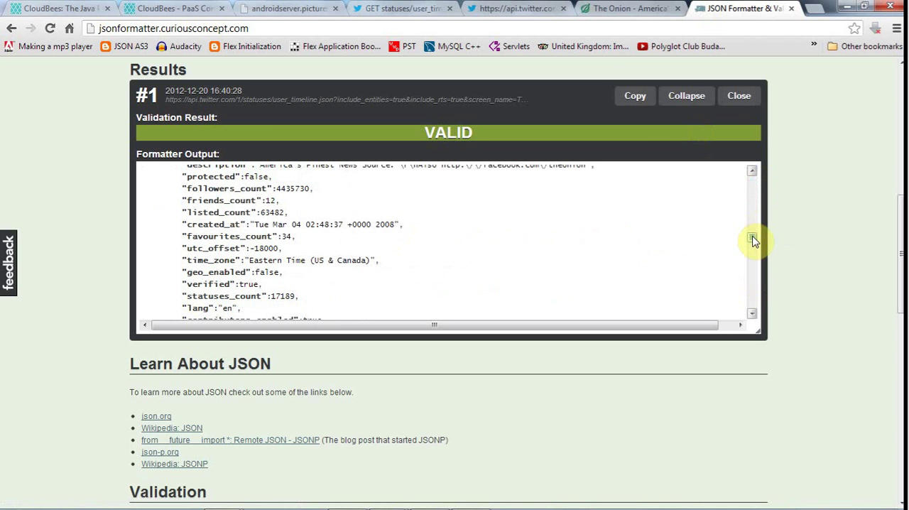
pyautogui.moveTo(752, 239); pyautogui.dragTo(762, 264)
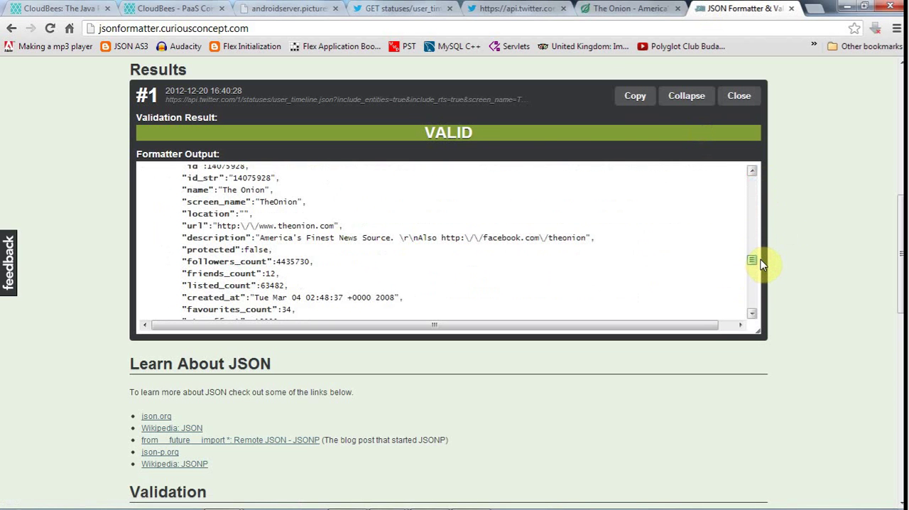
pyautogui.moveTo(761, 264); pyautogui.dragTo(758, 256)
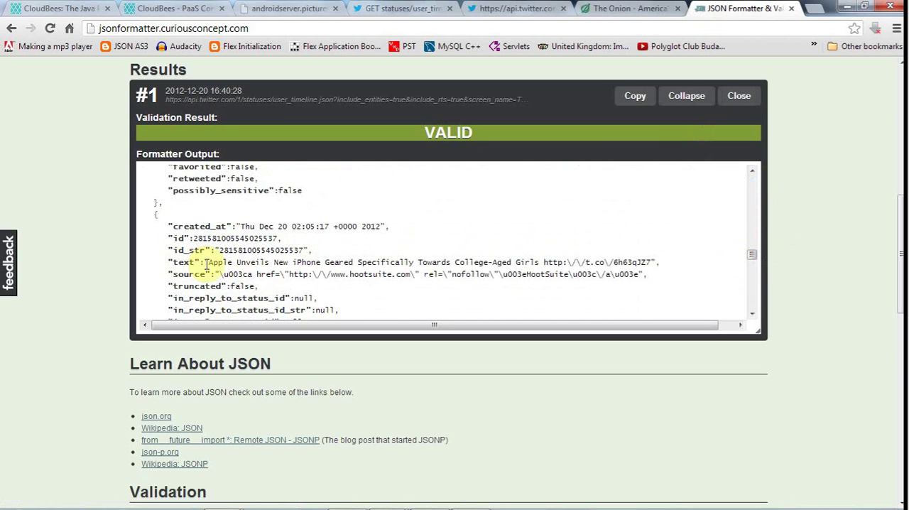
# - Highlight the Apple iPhone tweet headline, its "text" key, and the full "text" line
pyautogui.moveTo(206, 262); pyautogui.dragTo(541, 264)
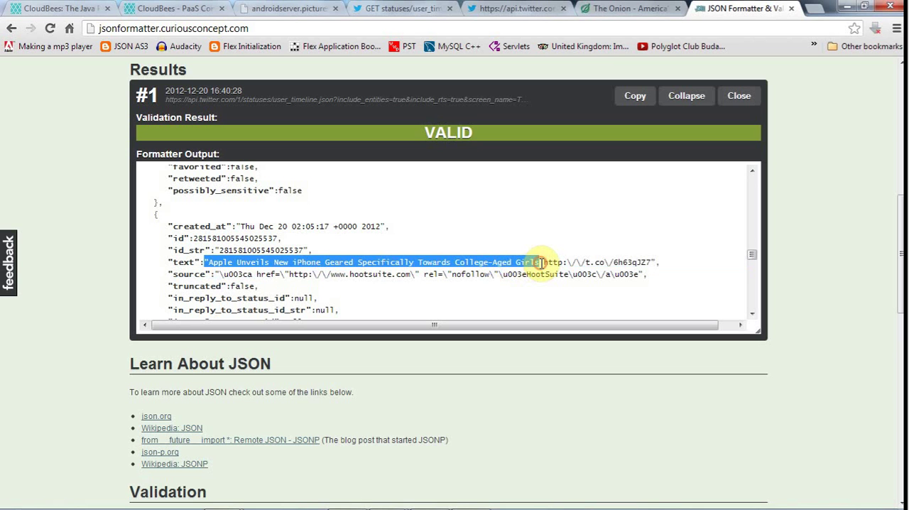
pyautogui.doubleClick(183, 262)
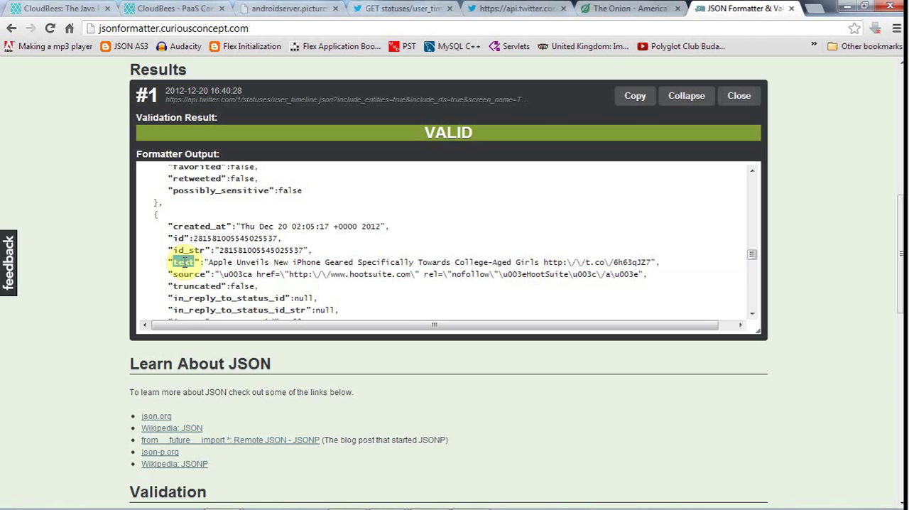
pyautogui.moveTo(168, 262); pyautogui.dragTo(198, 262)
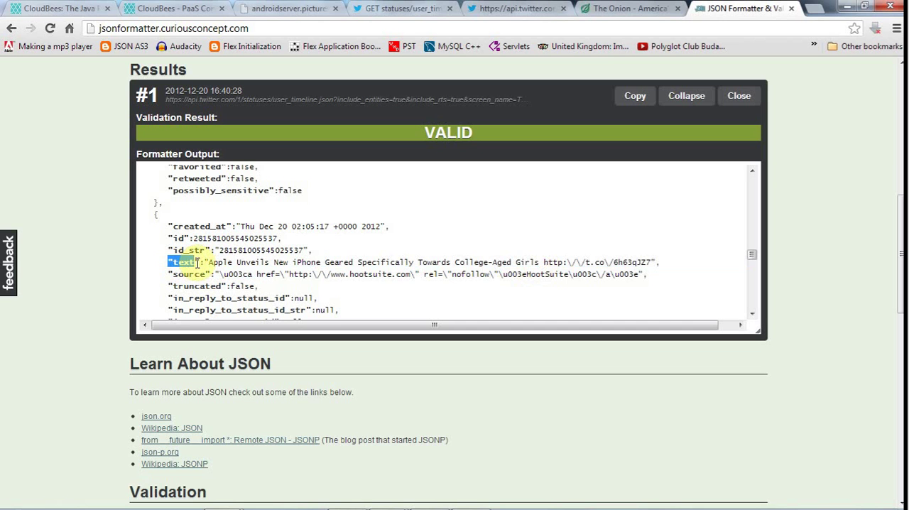
pyautogui.click(478, 229)
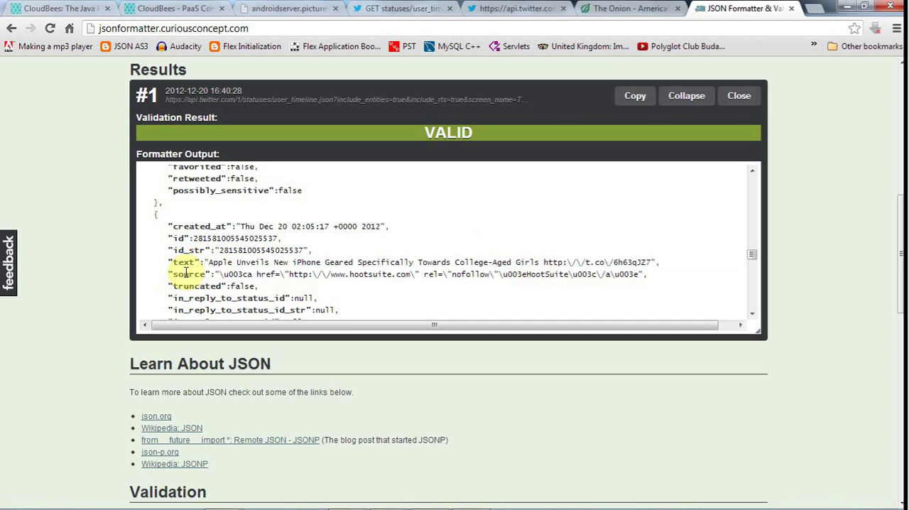
pyautogui.moveTo(164, 262)
pyautogui.mouseDown()
pyautogui.moveTo(511, 247)
pyautogui.moveTo(659, 263)
pyautogui.mouseUp()
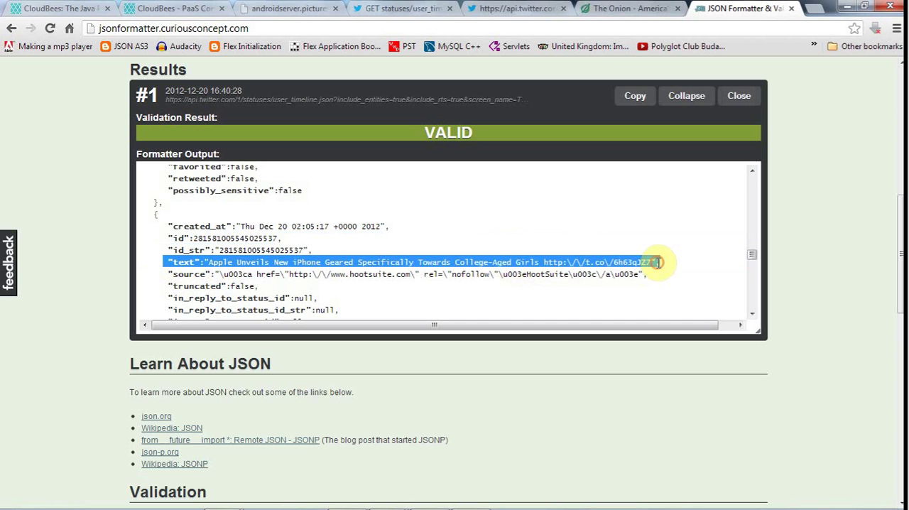
pyautogui.scroll(10, 659, 263)
# - Search the page for "text" and cycle through its five tweet-text matches
pyautogui.hotkey('ctrl', 'f')
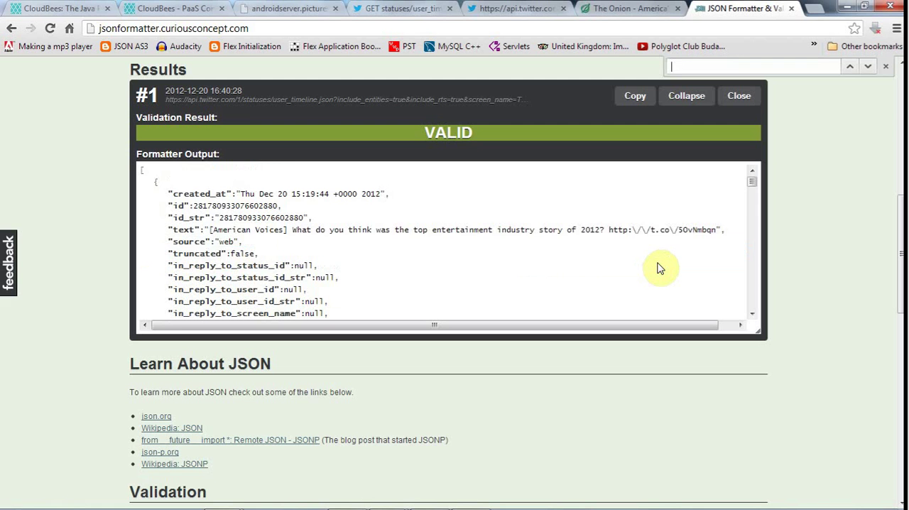
pyautogui.write('"text')
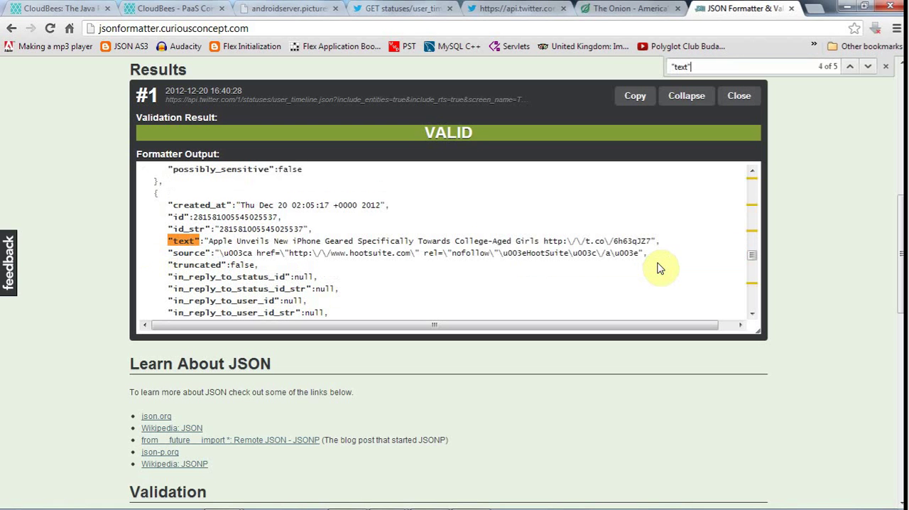
pyautogui.press('Return')
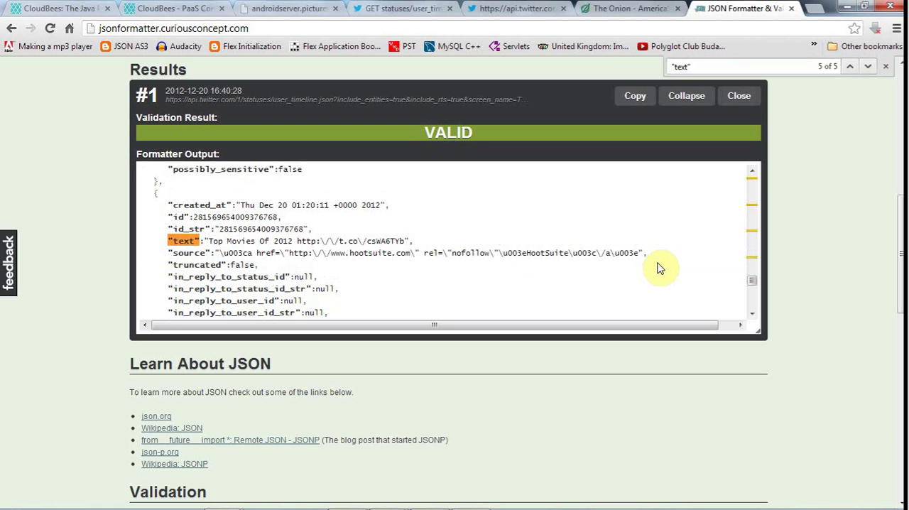
pyautogui.press('Return')
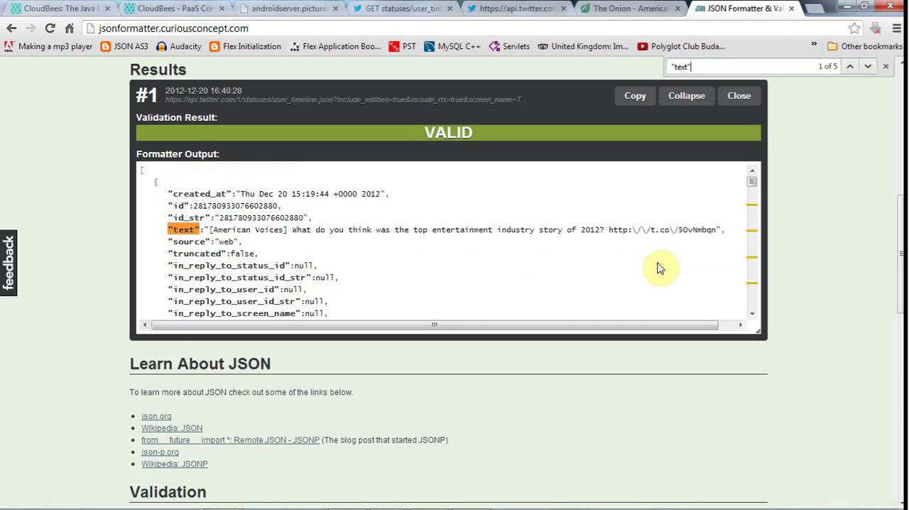
pyautogui.press('Return')
pyautogui.press('Return')
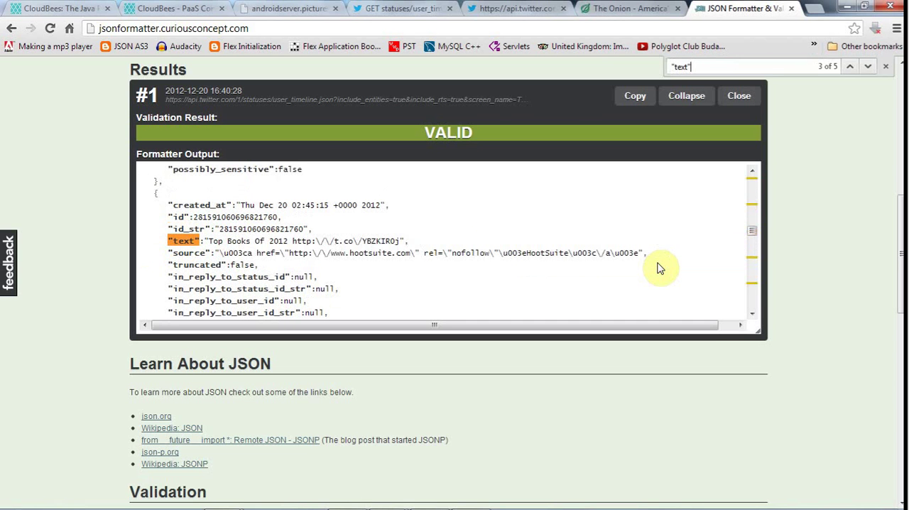
pyautogui.press('Return')
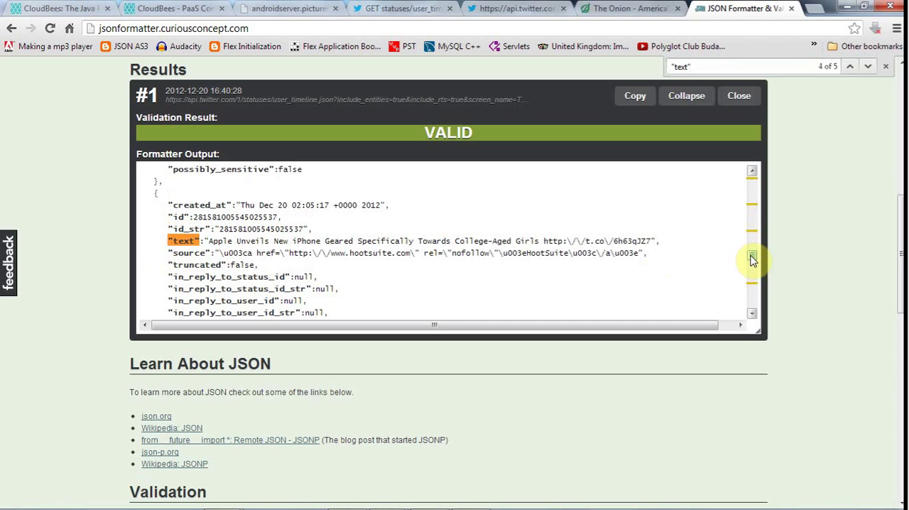
pyautogui.moveTo(753, 257); pyautogui.dragTo(754, 179)
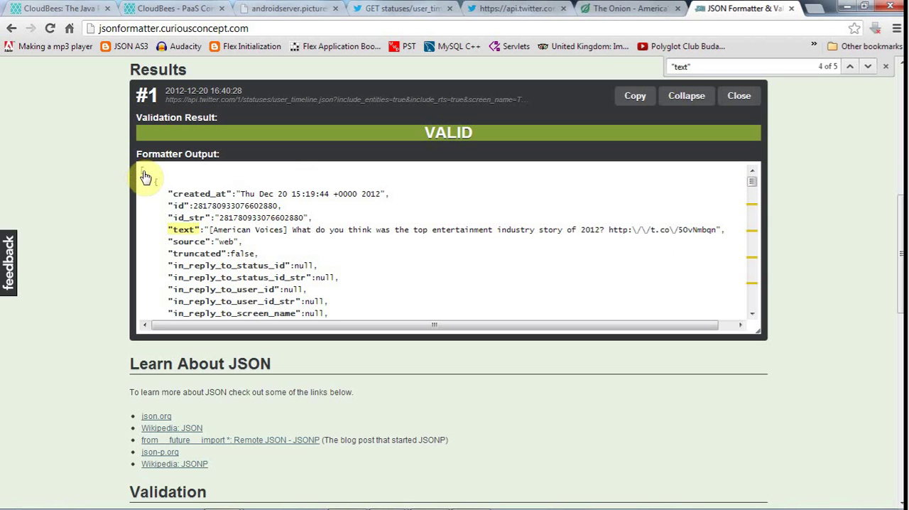
# - Mark the top-level array's opening bracket and page down through the first tweet
pyautogui.doubleClick(140, 171)
pyautogui.click(754, 270)
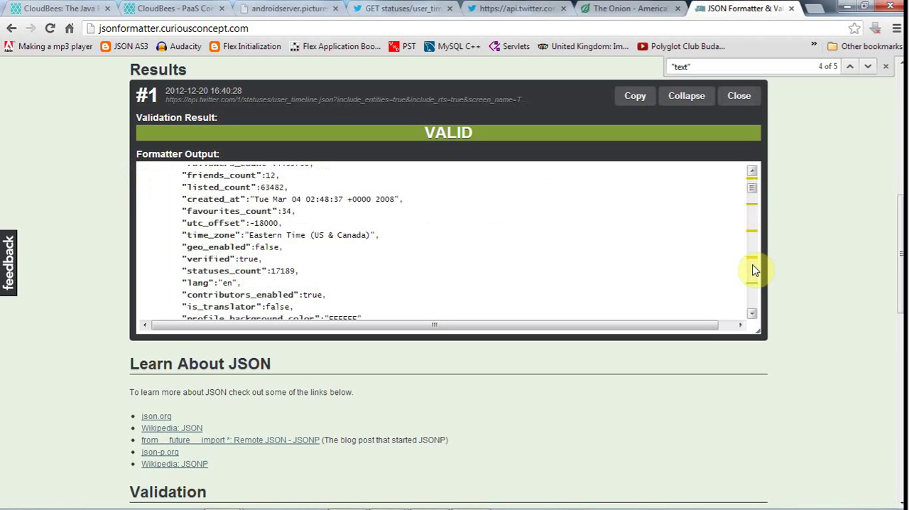
pyautogui.click(755, 269)
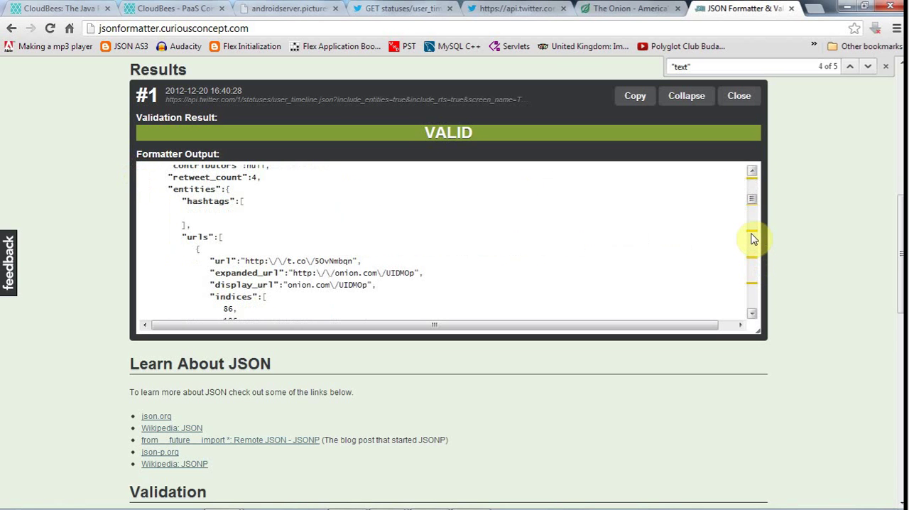
# - Mark the empty hashtags array's closing bracket and page down to "Top TV Shows Of 2012"
pyautogui.doubleClick(187, 225)
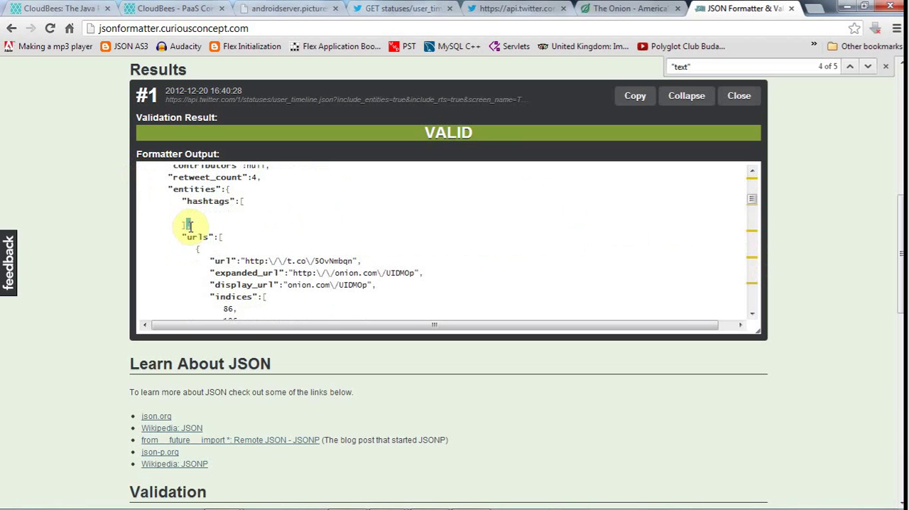
pyautogui.click(752, 252)
pyautogui.click(752, 251)
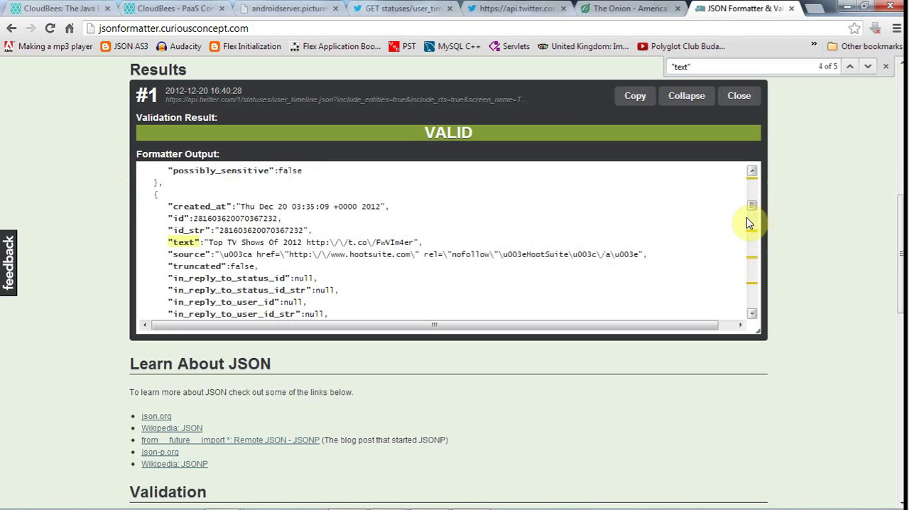
pyautogui.moveTo(753, 210); pyautogui.dragTo(754, 176)
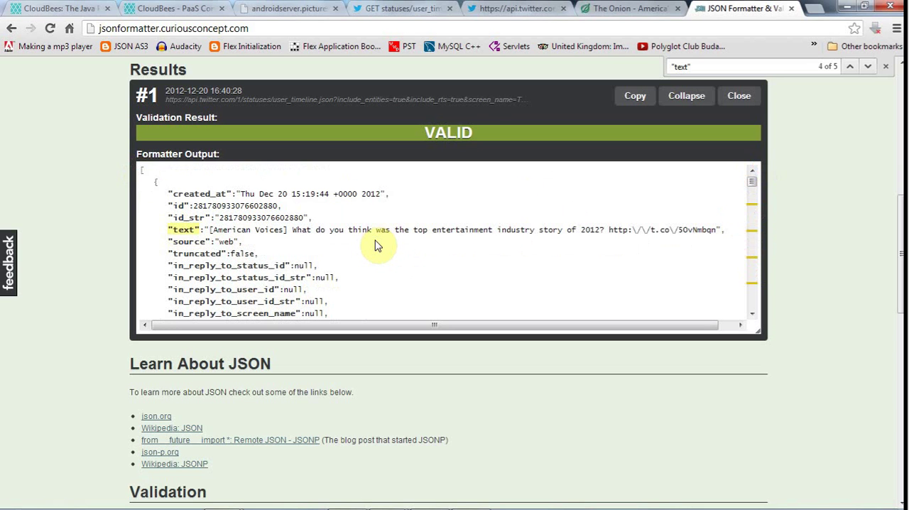
# - Select the first tweet's opening brace, created_at key and full text value
pyautogui.doubleClick(156, 183)
pyautogui.moveTo(167, 193); pyautogui.dragTo(389, 193)
pyautogui.click(156, 229)
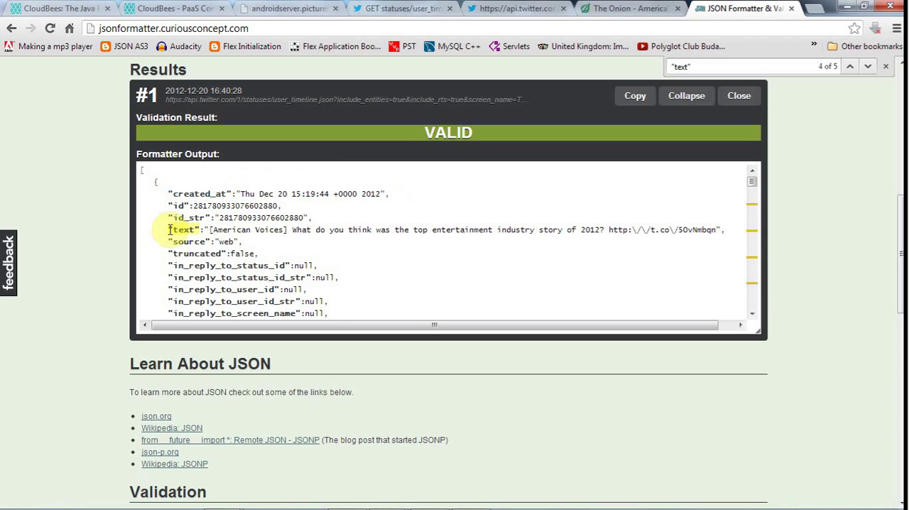
pyautogui.moveTo(210, 230); pyautogui.dragTo(299, 229)
pyautogui.moveTo(466, 229); pyautogui.dragTo(723, 229)
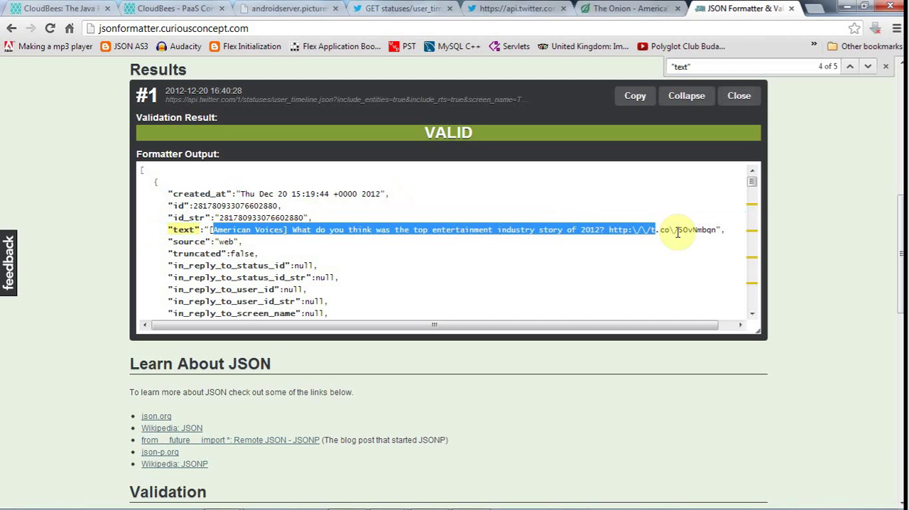
# - Highlight the first tweet from the array's opening bracket through the user hash
pyautogui.doubleClick(310, 217)
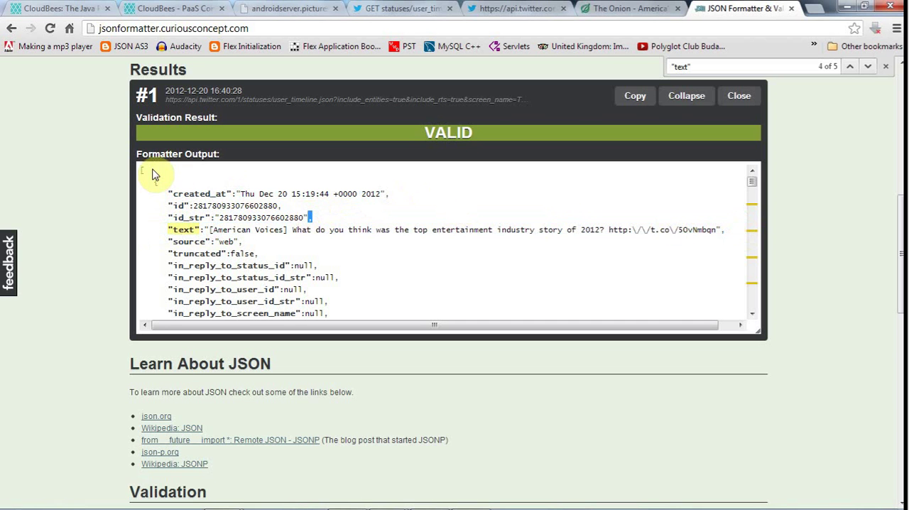
pyautogui.doubleClick(142, 171)
pyautogui.moveTo(142, 170)
pyautogui.mouseDown()
pyautogui.moveTo(178, 325)
pyautogui.moveTo(181, 276)
pyautogui.moveTo(196, 328)
pyautogui.moveTo(192, 287)
pyautogui.mouseUp()
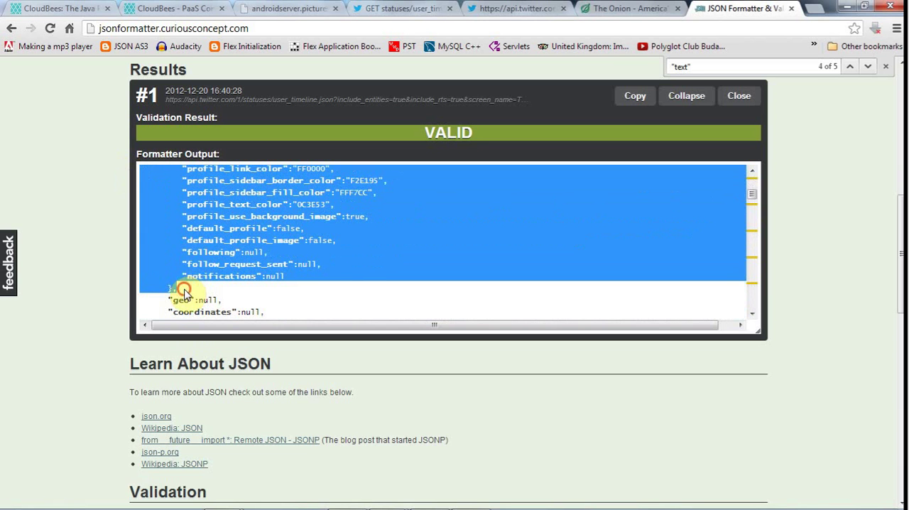
# - Mark the user hash's closing brace and the braces between tweets, then the first tweet's brace
pyautogui.click(173, 288)
pyautogui.doubleClick(174, 288)
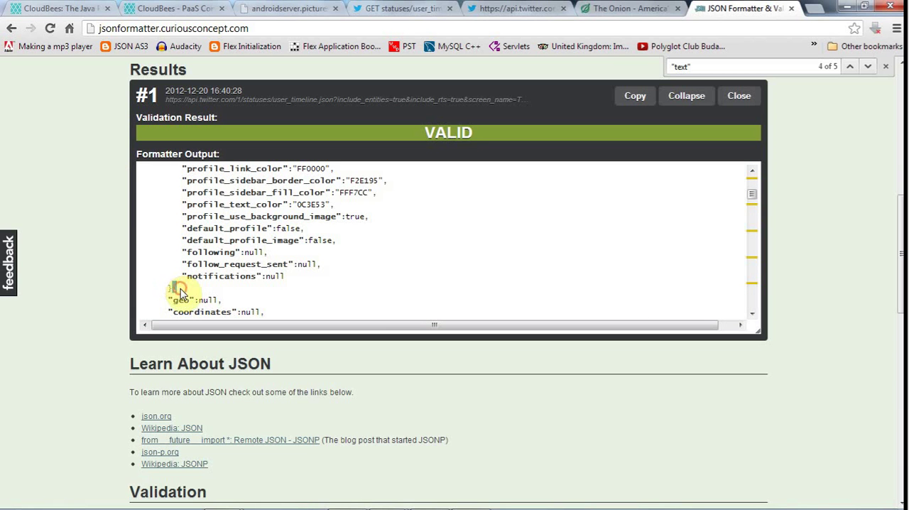
pyautogui.moveTo(165, 299); pyautogui.dragTo(222, 300)
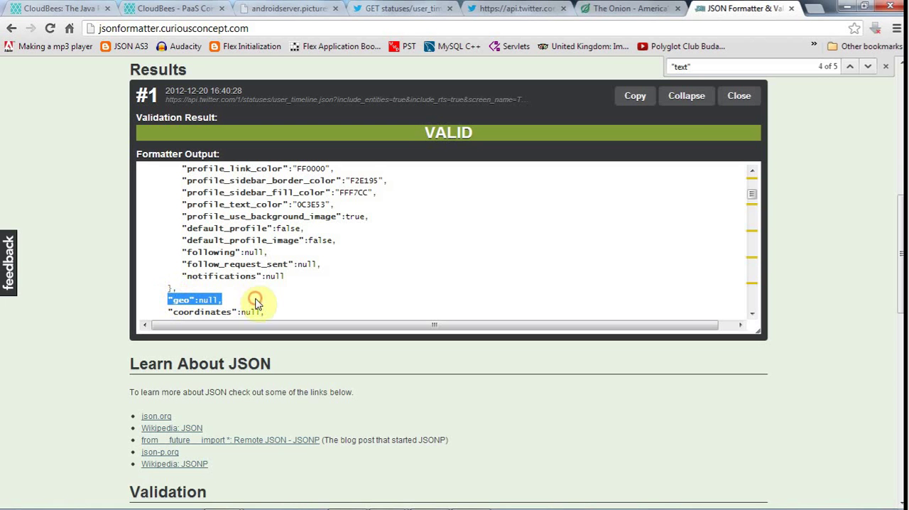
pyautogui.click(753, 314)
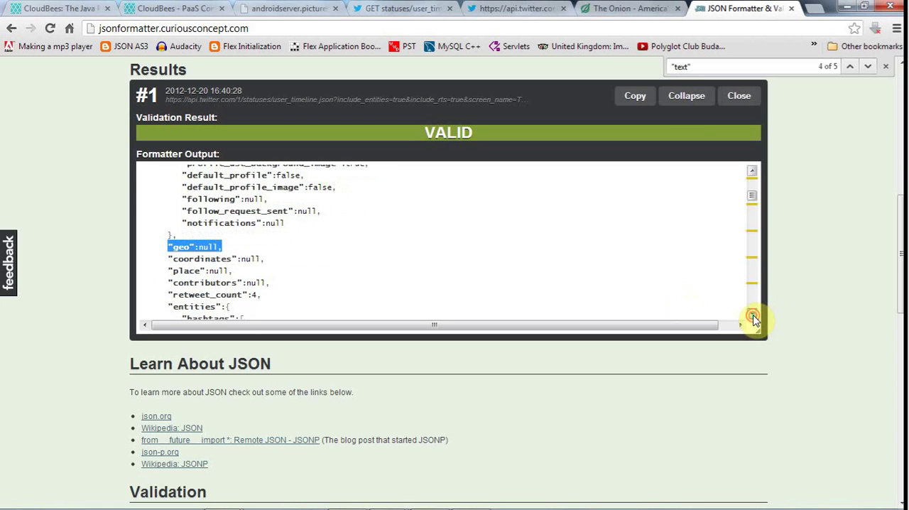
pyautogui.moveTo(752, 315); pyautogui.dragTo(752, 314)
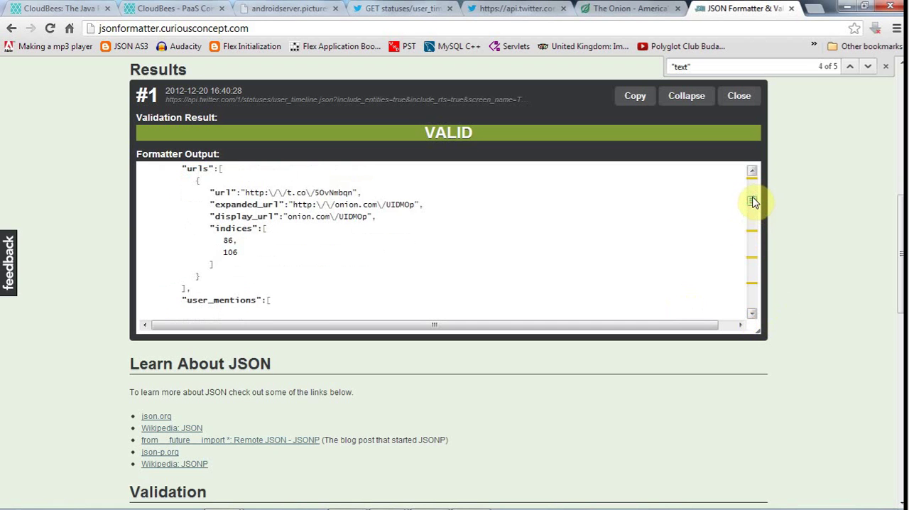
pyautogui.moveTo(753, 200); pyautogui.dragTo(754, 205)
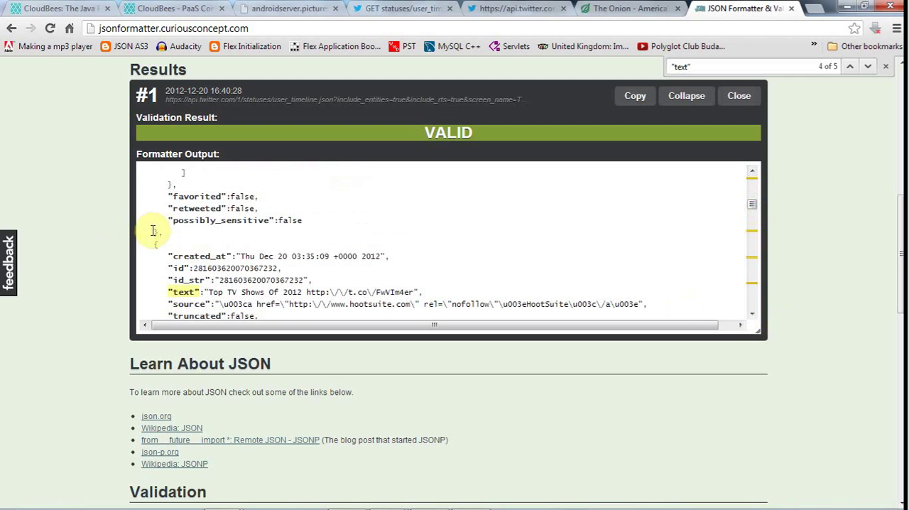
pyautogui.moveTo(155, 232); pyautogui.dragTo(157, 244)
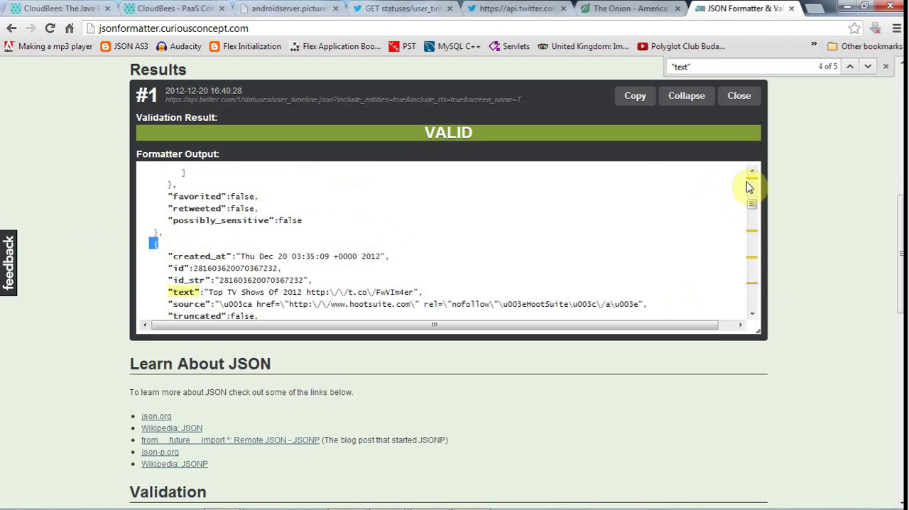
pyautogui.moveTo(754, 206); pyautogui.dragTo(753, 183)
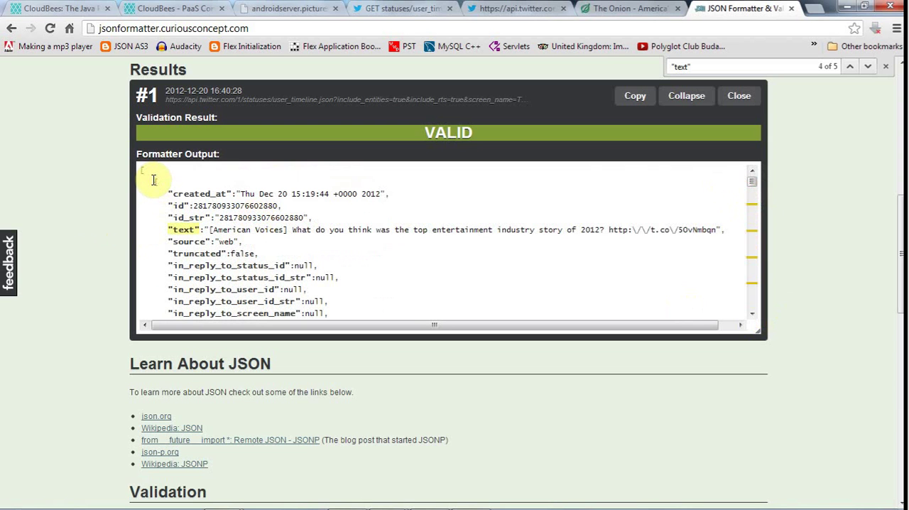
pyautogui.doubleClick(152, 180)
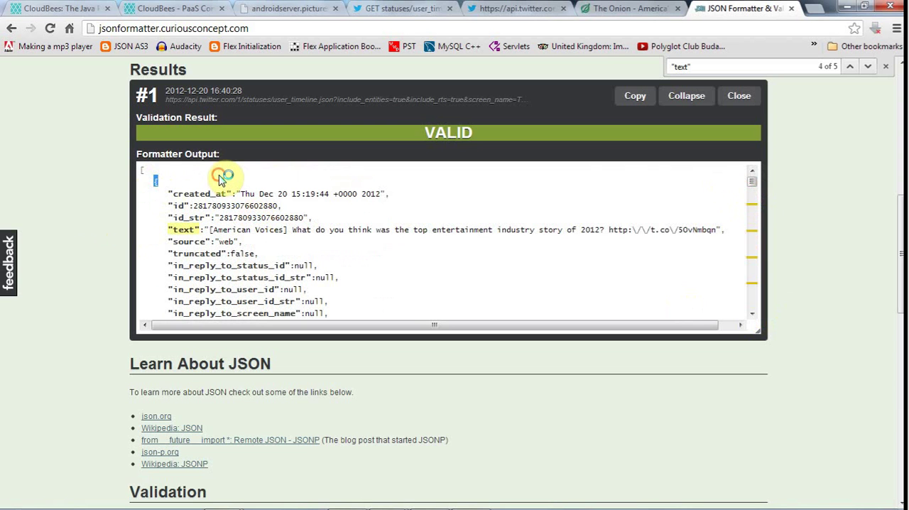
pyautogui.write('created')
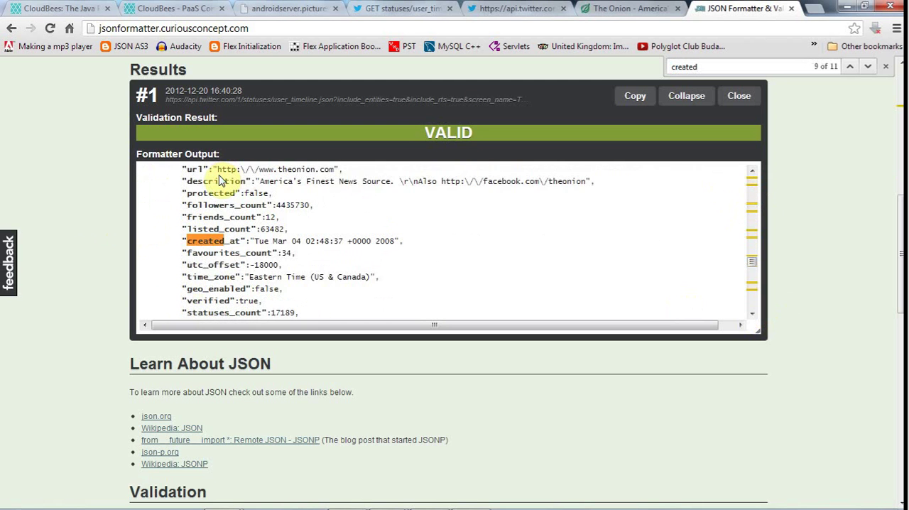
# - Step through the 11 "created" matches to The Onion user's 2008 created_at date
pyautogui.press('Return')
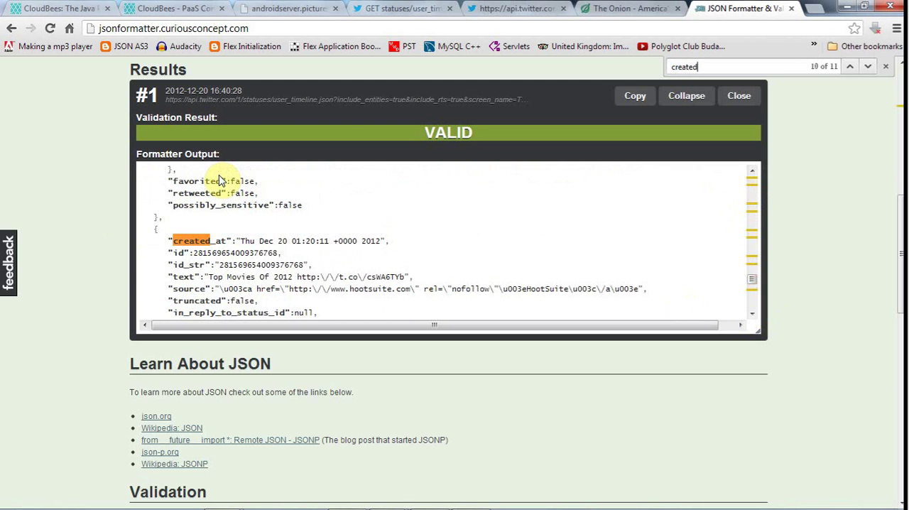
pyautogui.press('Return')
pyautogui.press('Return')
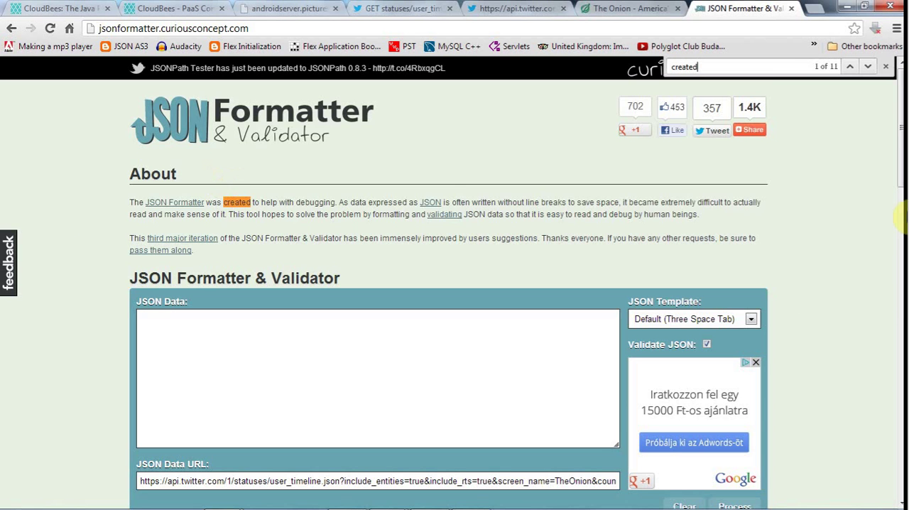
pyautogui.moveTo(902, 213); pyautogui.dragTo(901, 254)
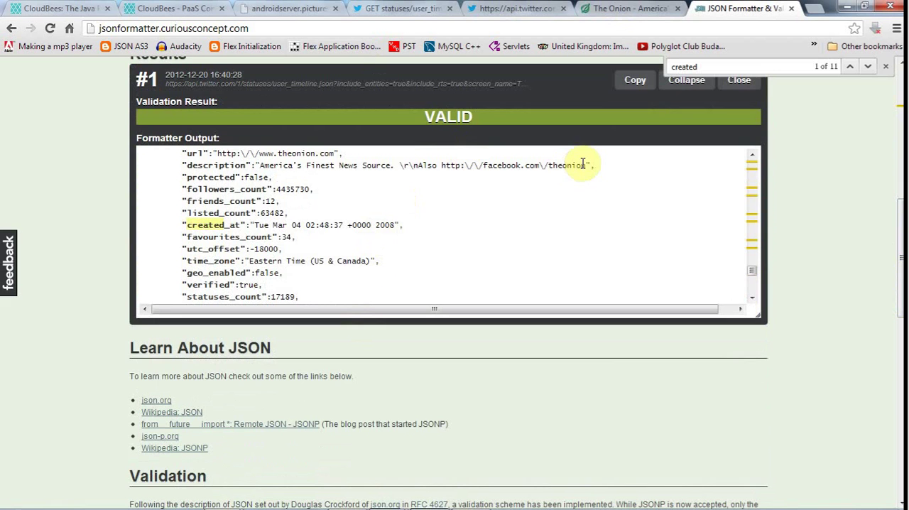
pyautogui.scroll(2, 583, 165)
pyautogui.scroll(2, 604, 163)
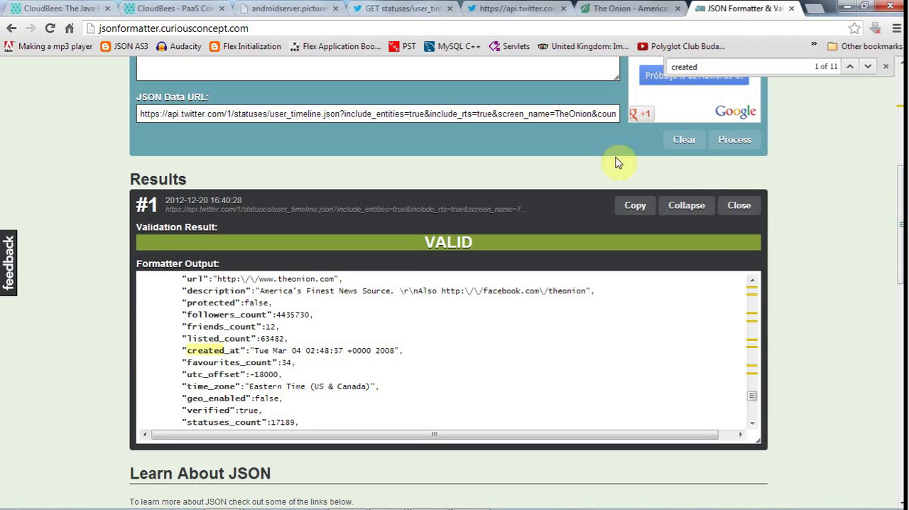
# - Select '&count=5' in the data URL, then the array bracket and first tweet brace
pyautogui.moveTo(587, 113); pyautogui.dragTo(615, 114)
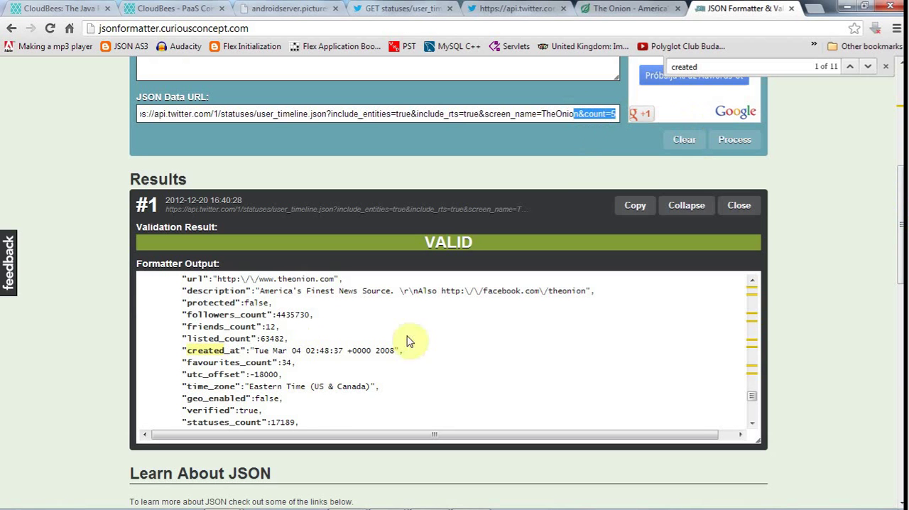
pyautogui.moveTo(752, 400); pyautogui.dragTo(752, 280)
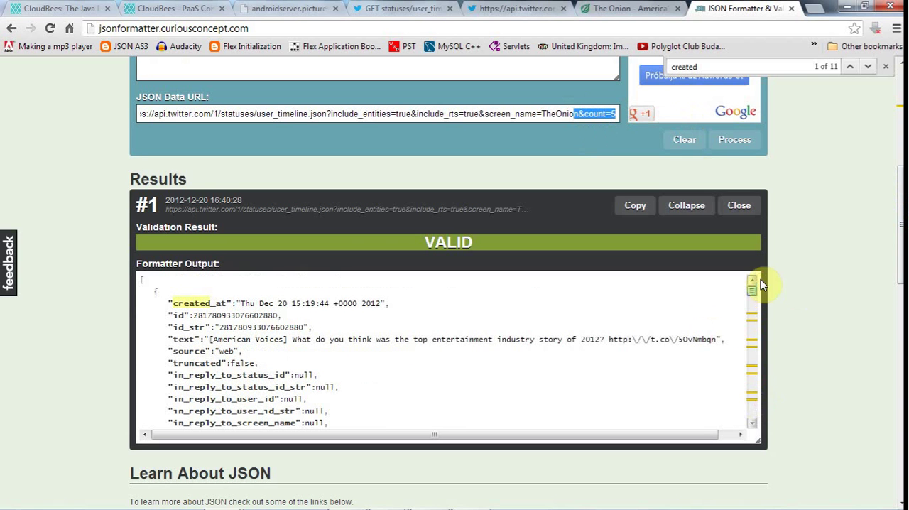
pyautogui.doubleClick(142, 281)
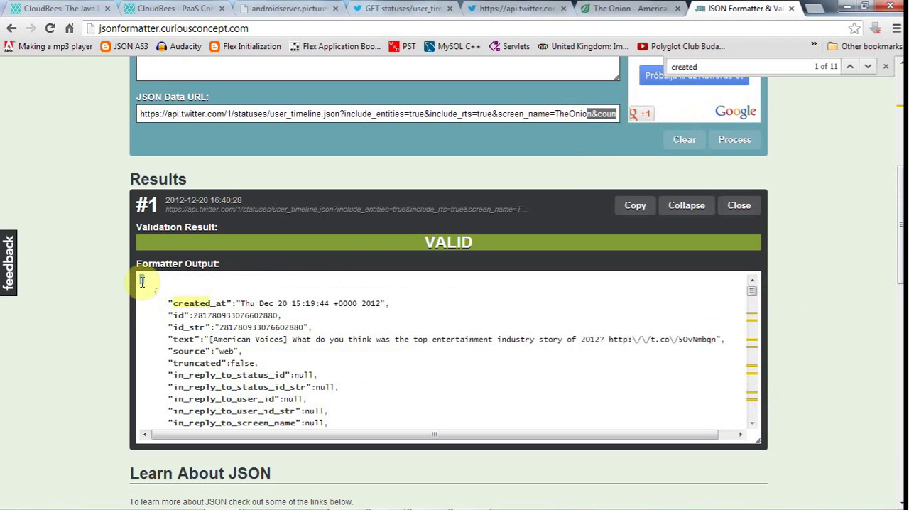
pyautogui.doubleClick(155, 291)
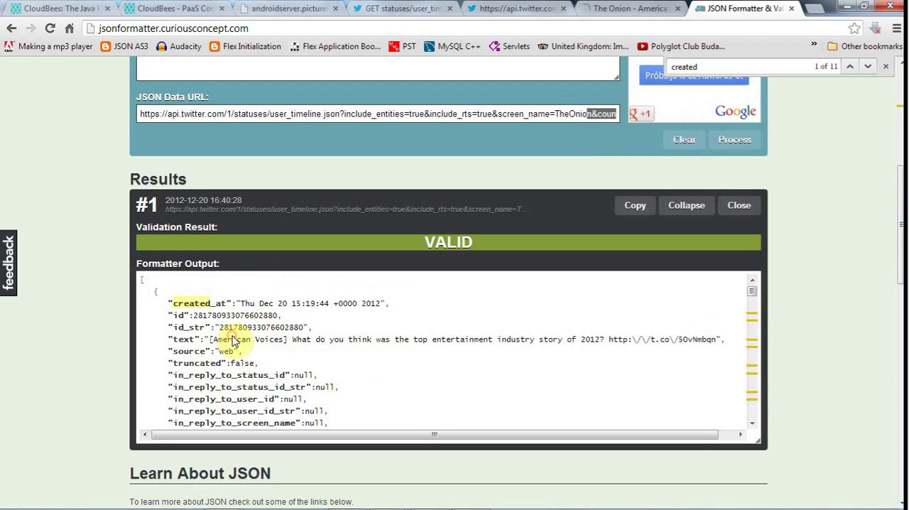
# - Highlight the American Voices tweet's opening fields, then clear the selections
pyautogui.click(147, 292)
pyautogui.moveTo(148, 292); pyautogui.dragTo(338, 408)
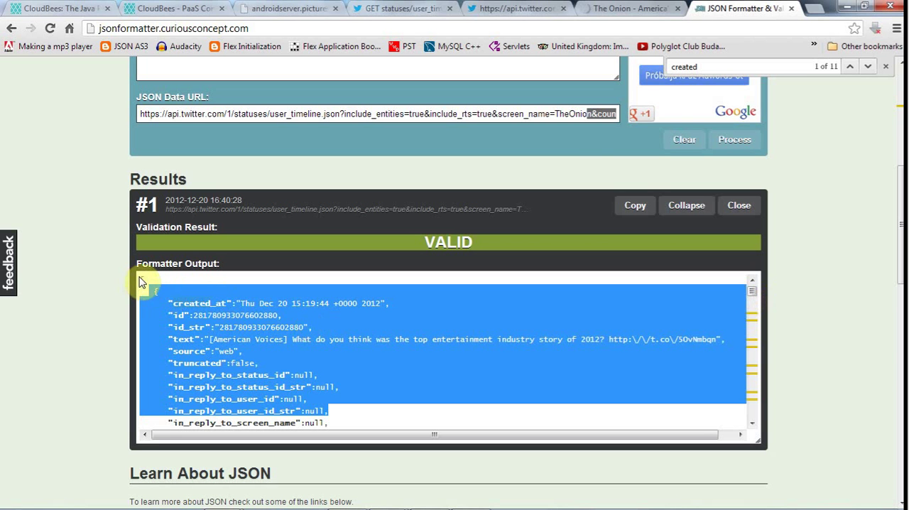
pyautogui.click(141, 282)
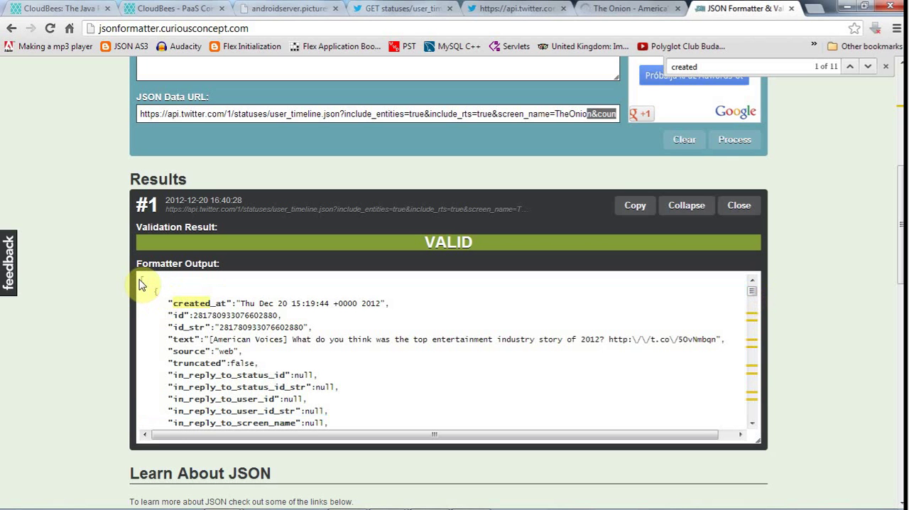
pyautogui.click(141, 284)
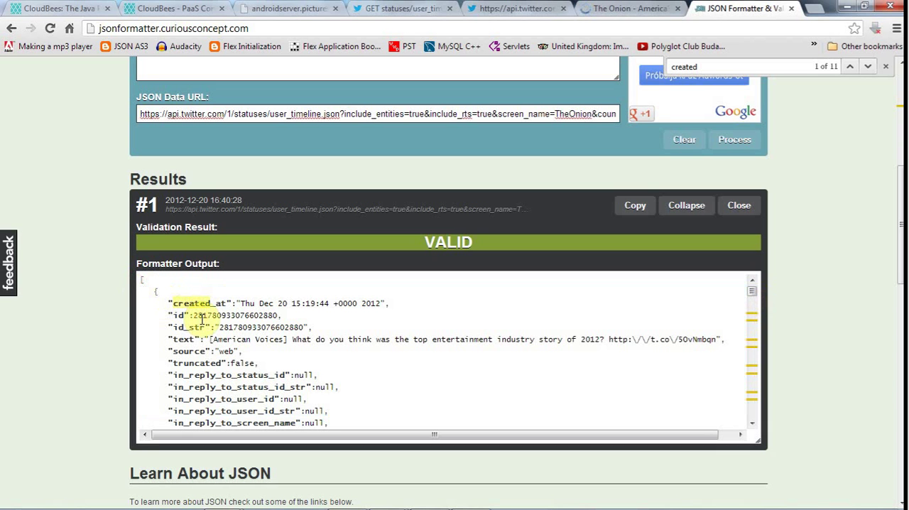